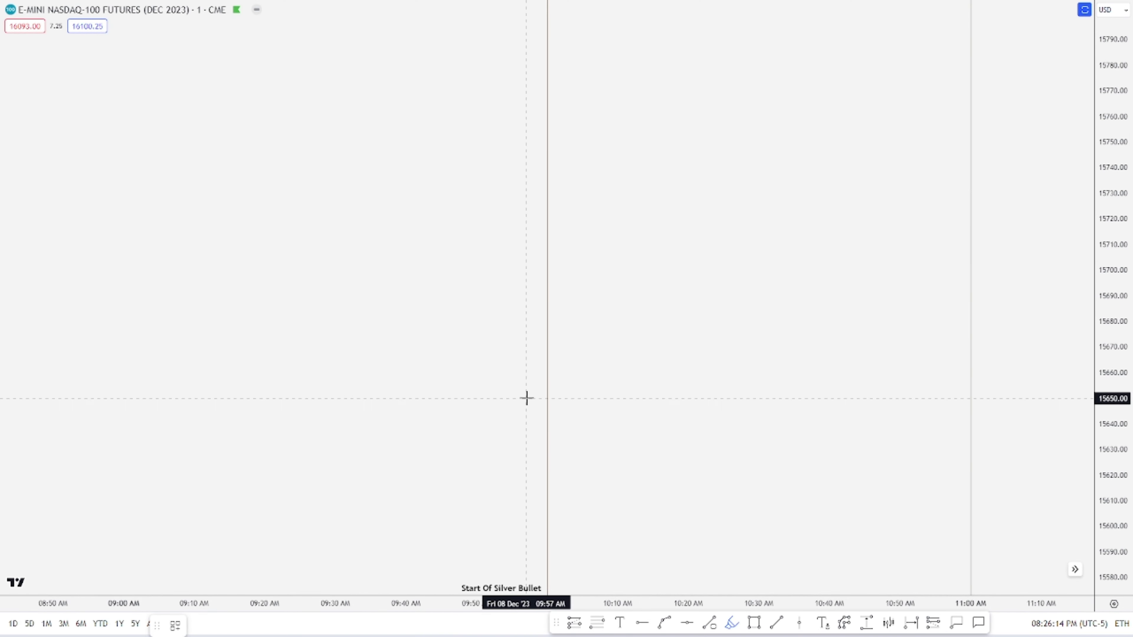
- Highlight a price path that falls past 10:00 AM and rallies, plus a level line from its early high, and erase both strokes
{"action": "mouse_move", "coordinate": [80, 232]}
{"action": "left_mouse_down"}
{"action": "mouse_move", "coordinate": [308, 203]}
{"action": "mouse_move", "coordinate": [374, 337]}
{"action": "mouse_move", "coordinate": [442, 396]}
{"action": "mouse_move", "coordinate": [449, 378]}
{"action": "mouse_move", "coordinate": [506, 465]}
{"action": "mouse_move", "coordinate": [521, 448]}
{"action": "mouse_move", "coordinate": [581, 546]}
{"action": "mouse_move", "coordinate": [676, 578]}
{"action": "mouse_move", "coordinate": [726, 502]}
{"action": "mouse_move", "coordinate": [786, 502]}
{"action": "mouse_move", "coordinate": [869, 298]}
{"action": "mouse_move", "coordinate": [1064, 147]}
{"action": "mouse_move", "coordinate": [1091, 105]}
{"action": "left_mouse_up"}
{"action": "left_click_drag", "start_coordinate": [112, 174], "coordinate": [449, 169]}
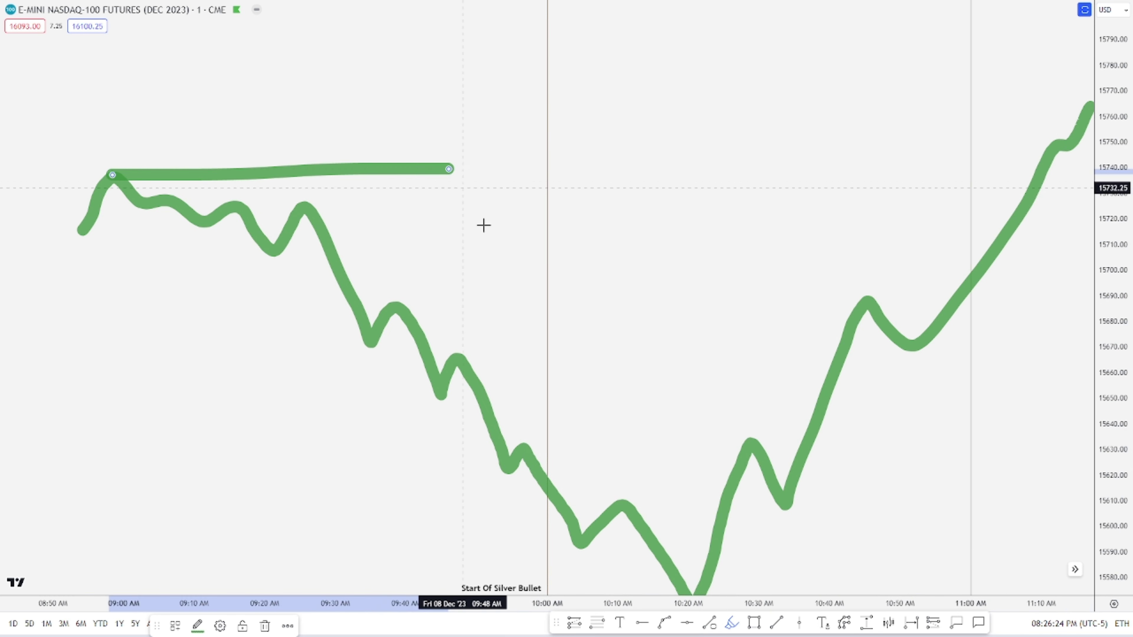
{"action": "left_click", "coordinate": [622, 506]}
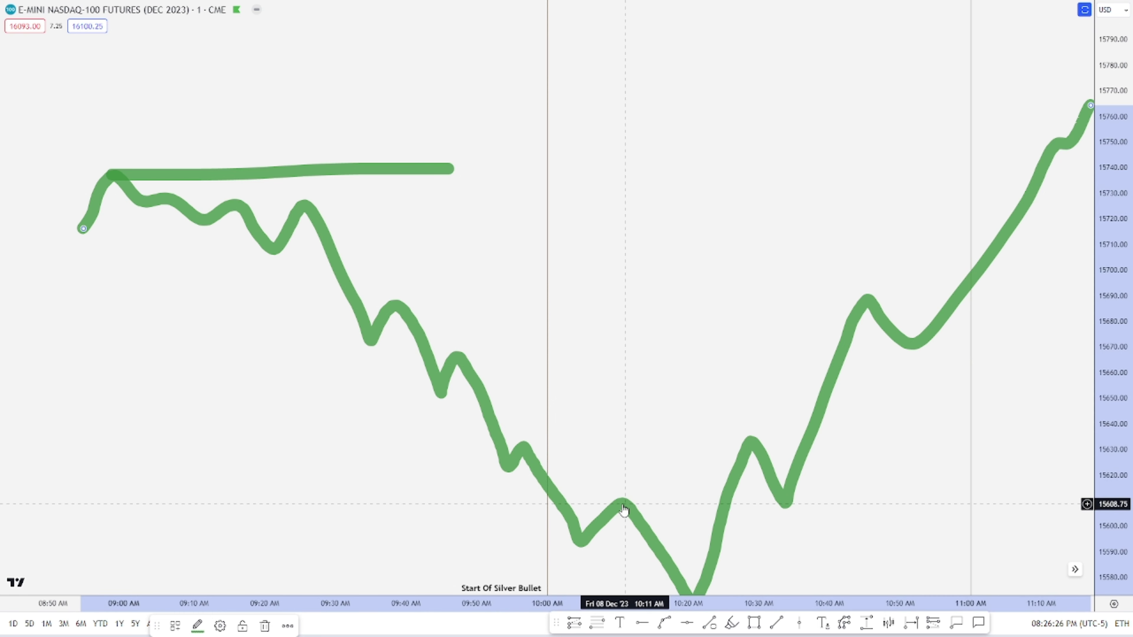
{"action": "key", "text": "Delete"}
{"action": "left_click", "coordinate": [370, 172]}
{"action": "key", "text": "Delete"}
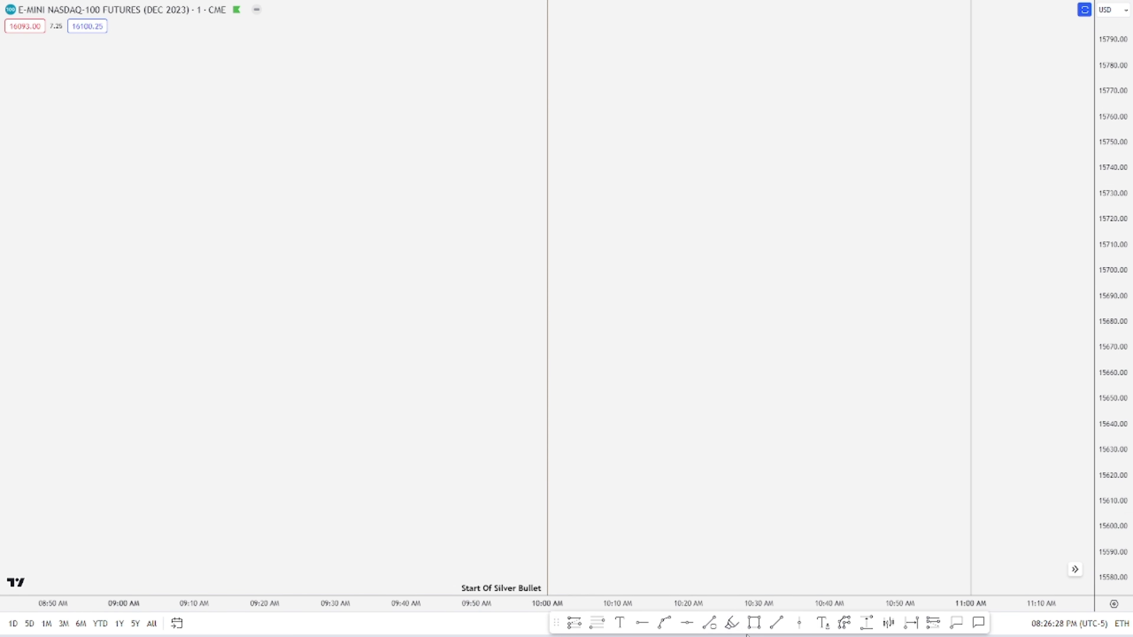
- Highlight a rising price path from 9:00 AM to nearly 11:00 AM, with two short horizontal strokes across the 10:00 AM line
{"action": "left_click", "coordinate": [730, 627]}
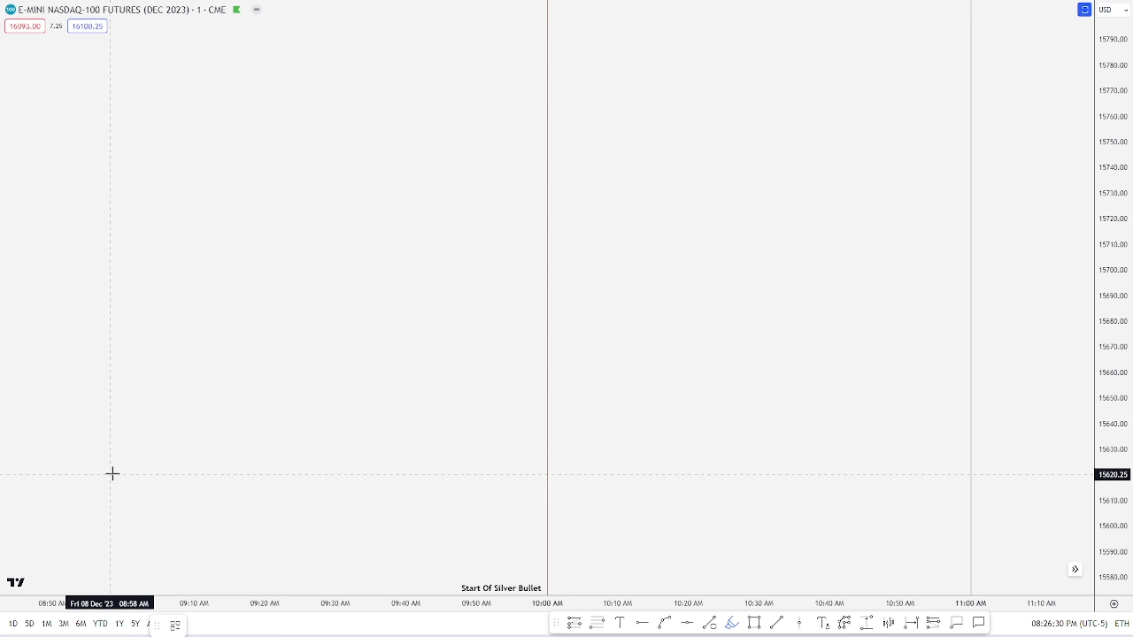
{"action": "mouse_move", "coordinate": [124, 406]}
{"action": "left_mouse_down"}
{"action": "mouse_move", "coordinate": [150, 574]}
{"action": "mouse_move", "coordinate": [217, 340]}
{"action": "mouse_move", "coordinate": [354, 395]}
{"action": "mouse_move", "coordinate": [456, 364]}
{"action": "mouse_move", "coordinate": [502, 273]}
{"action": "mouse_move", "coordinate": [554, 295]}
{"action": "left_mouse_up"}
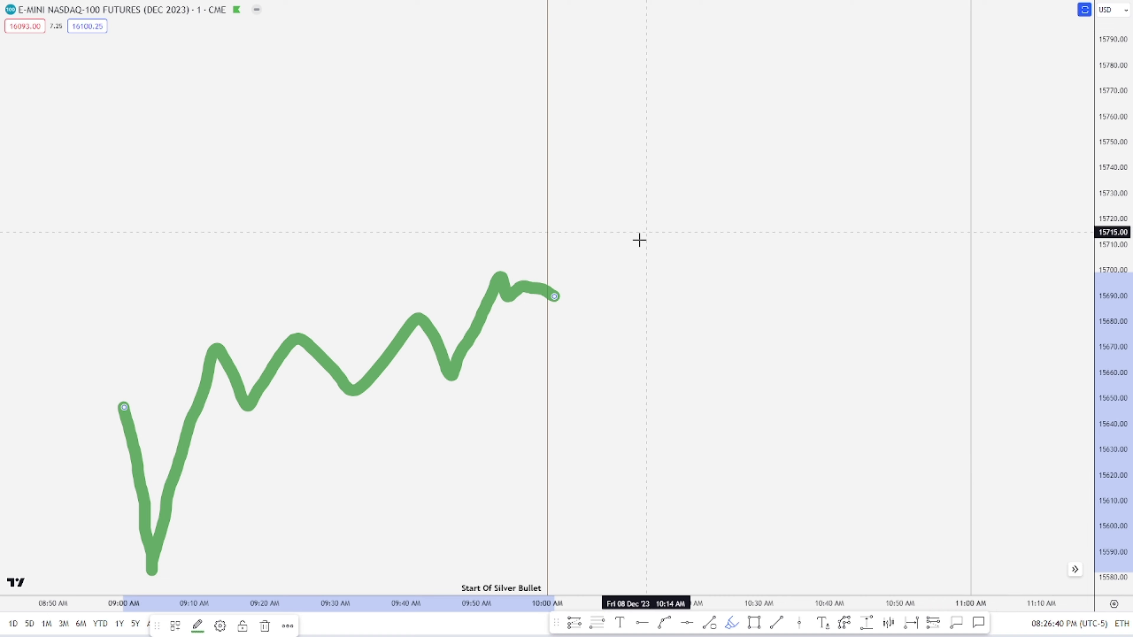
{"action": "mouse_move", "coordinate": [555, 294]}
{"action": "left_mouse_down"}
{"action": "mouse_move", "coordinate": [613, 141]}
{"action": "mouse_move", "coordinate": [803, 35]}
{"action": "mouse_move", "coordinate": [868, 49]}
{"action": "mouse_move", "coordinate": [926, 156]}
{"action": "mouse_move", "coordinate": [956, 169]}
{"action": "left_mouse_up"}
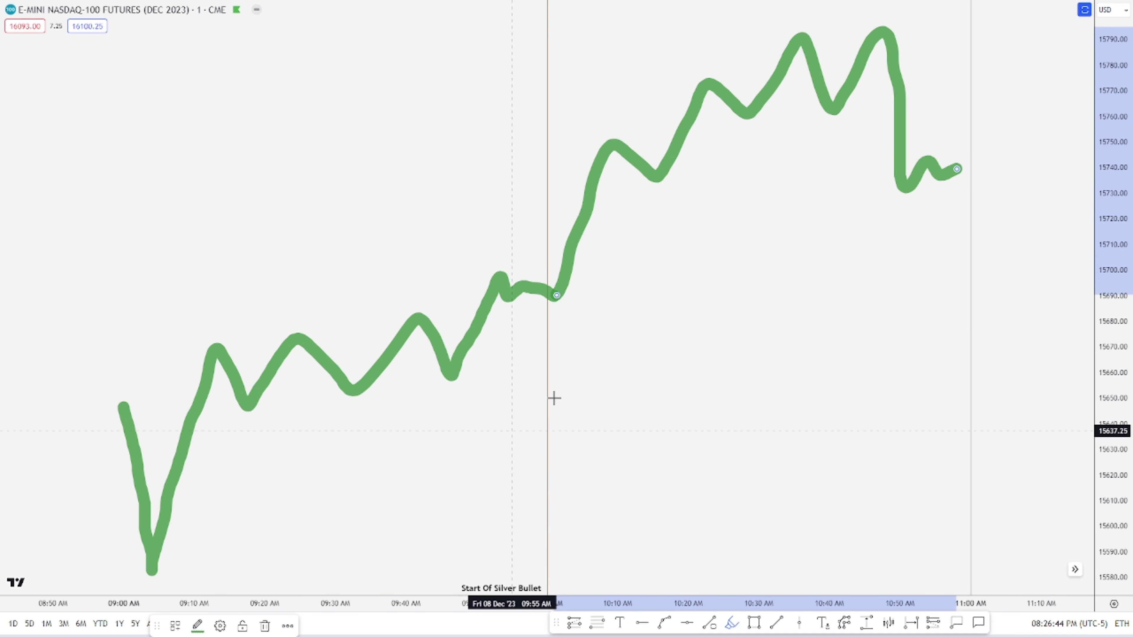
{"action": "left_click_drag", "start_coordinate": [480, 321], "coordinate": [629, 317]}
{"action": "left_click_drag", "start_coordinate": [491, 272], "coordinate": [605, 268]}
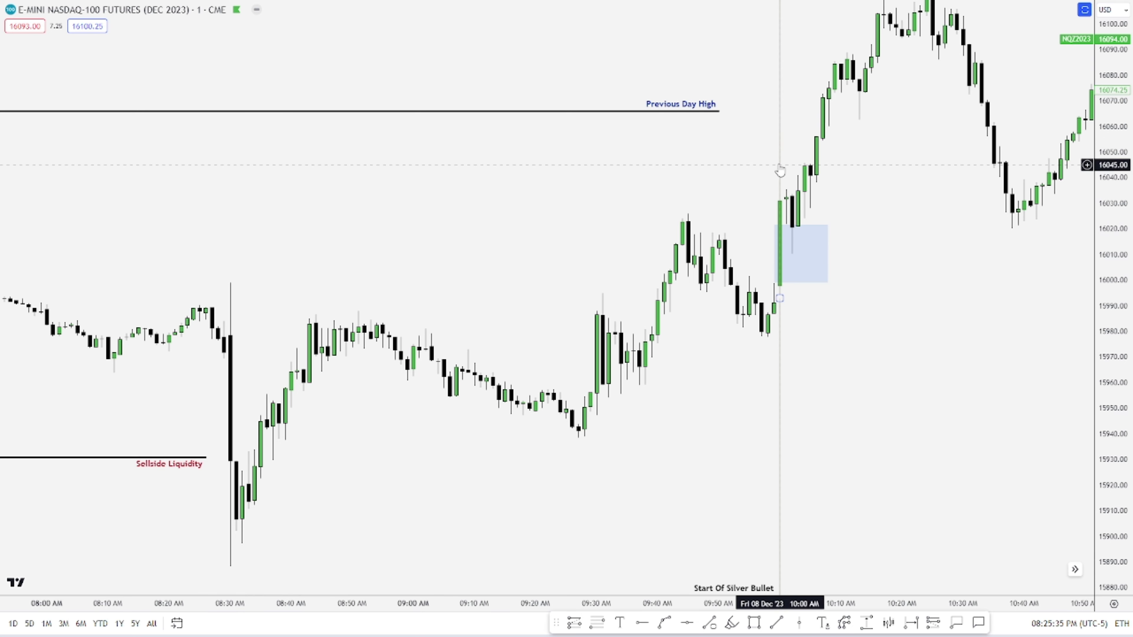
- Measure the price range from the top of the blue gap box up to the Previous Day High line
{"action": "left_click_drag", "start_coordinate": [882, 283], "coordinate": [792, 299]}
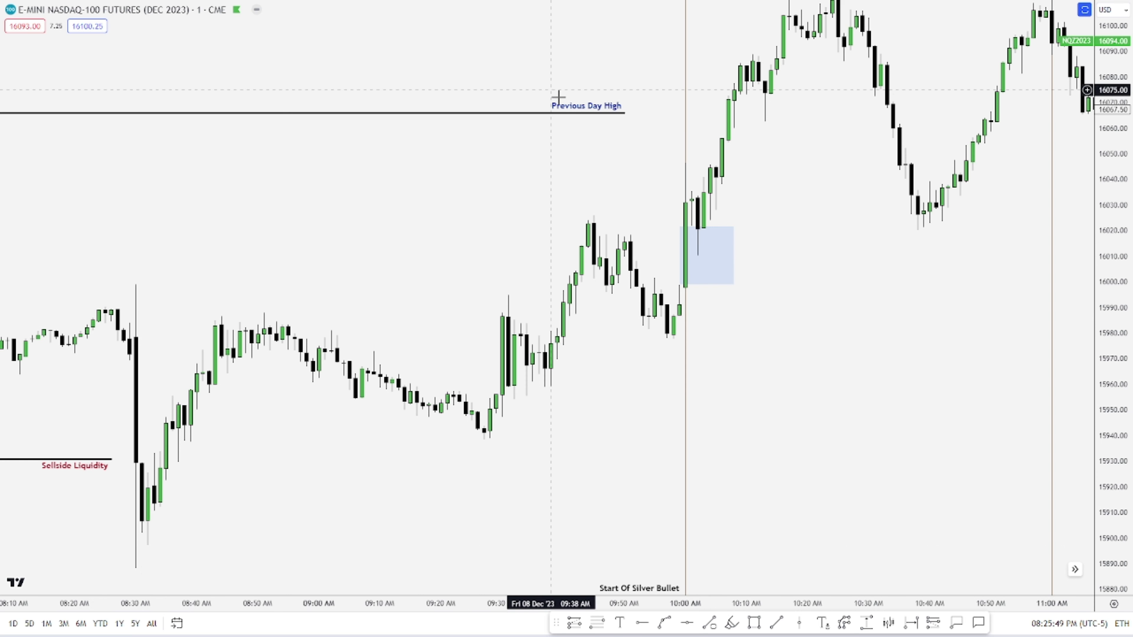
{"action": "left_click", "coordinate": [864, 623]}
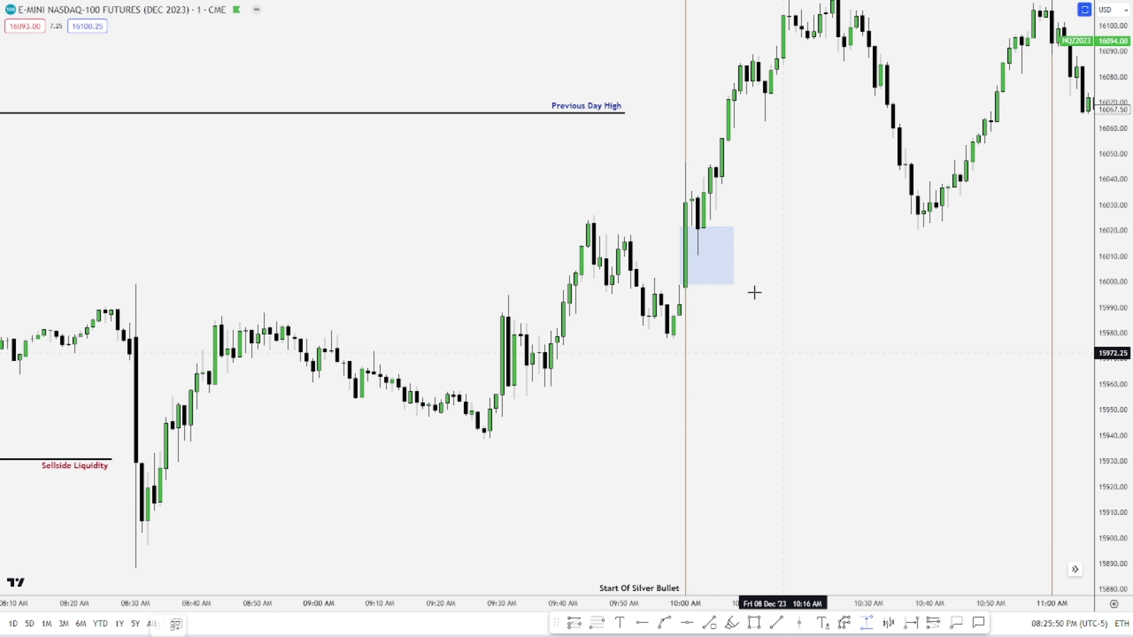
{"action": "left_click", "coordinate": [752, 228]}
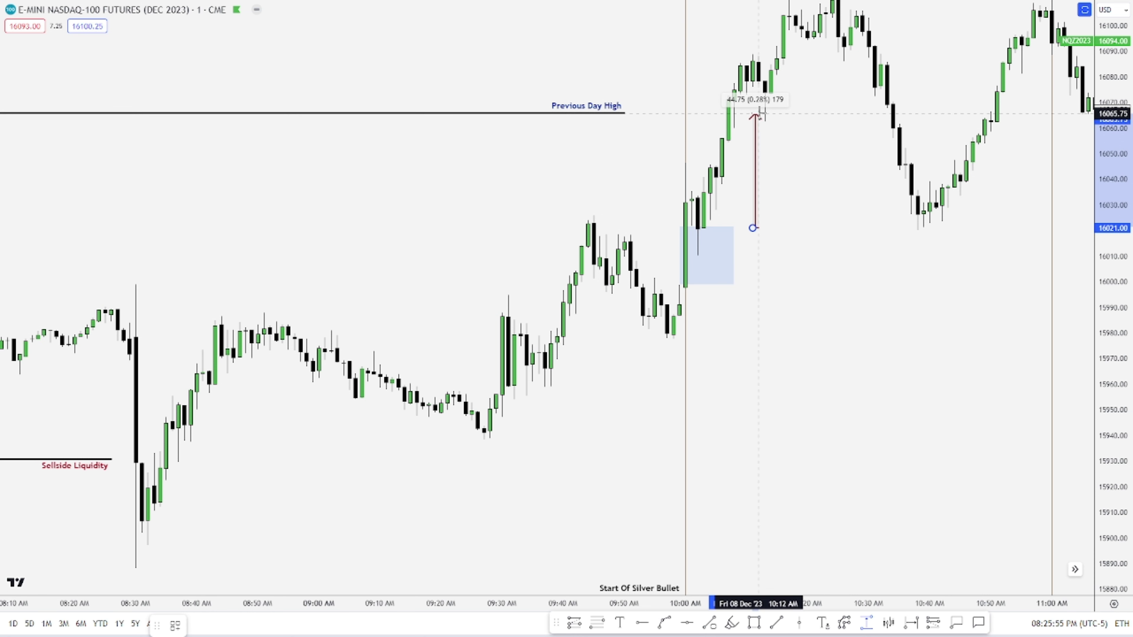
{"action": "key", "text": "Escape"}
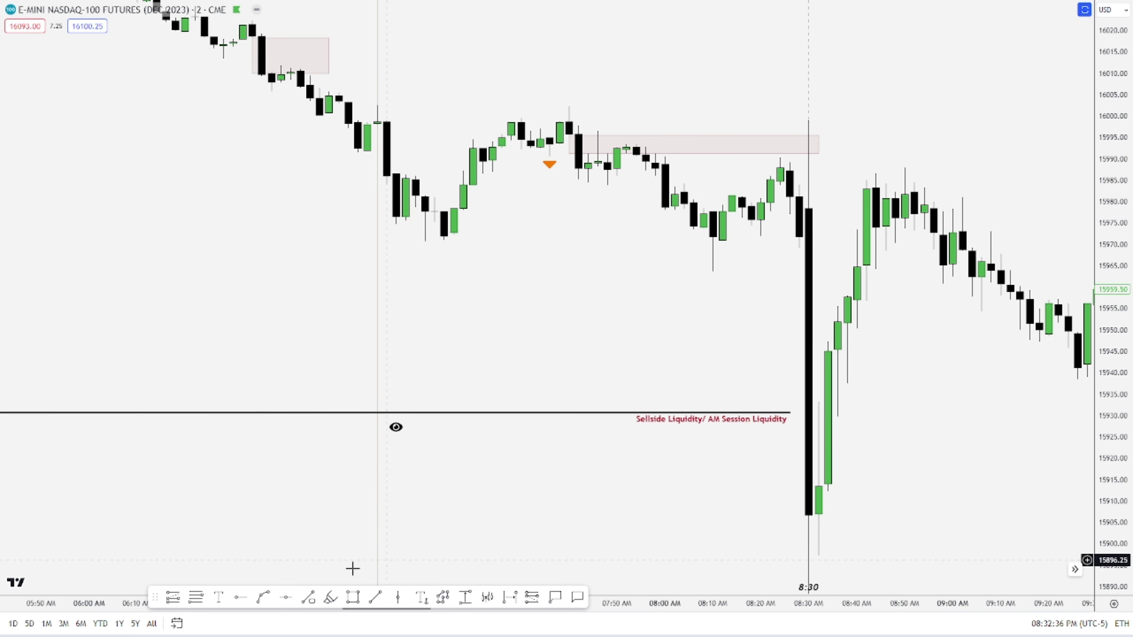
- Move the floating drawing toolbar down below the chart's time axis
{"action": "left_click_drag", "start_coordinate": [150, 598], "coordinate": [230, 634]}
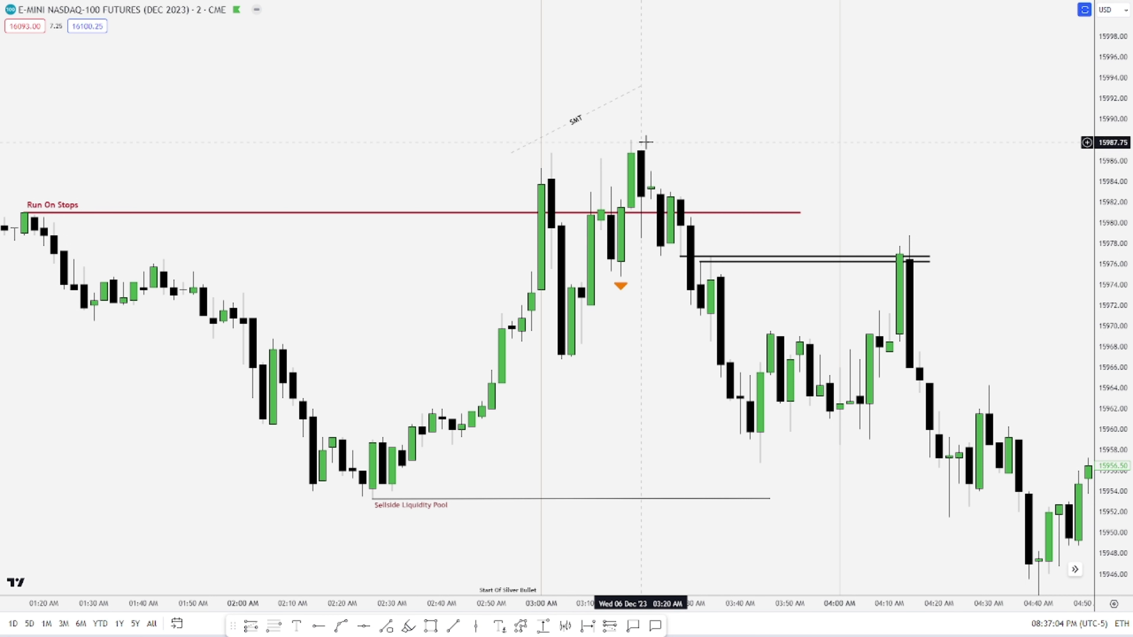
- Show the ESZ2023 pane beneath the Nasdaq chart to compare the SMT highs, and maximize the Nasdaq pane again
{"action": "double_click", "coordinate": [683, 81]}
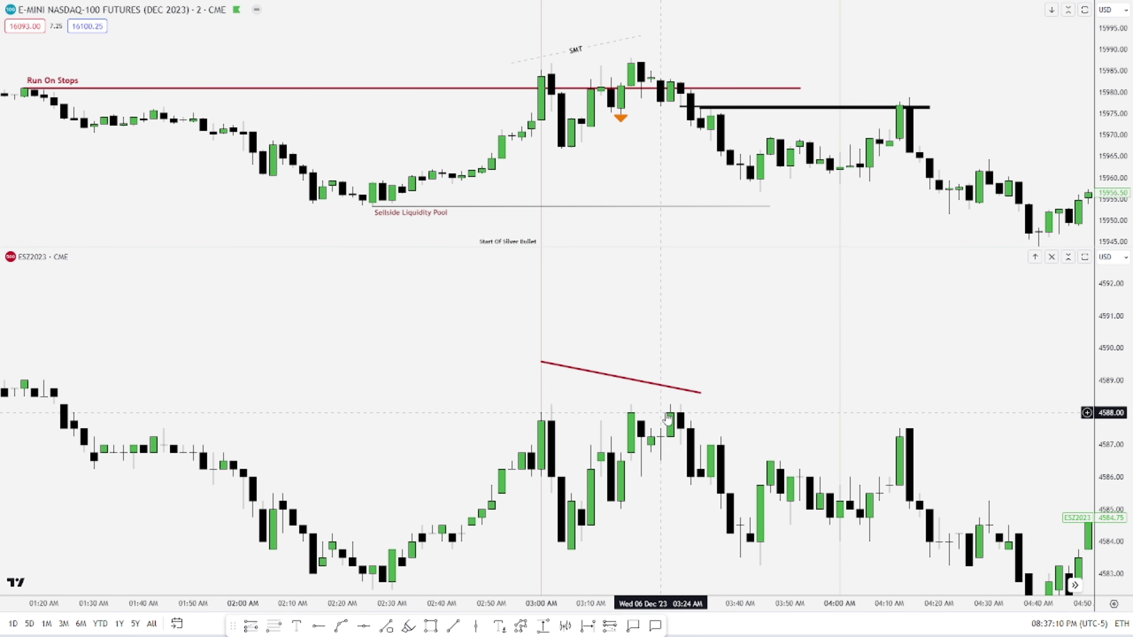
{"action": "double_click", "coordinate": [608, 183]}
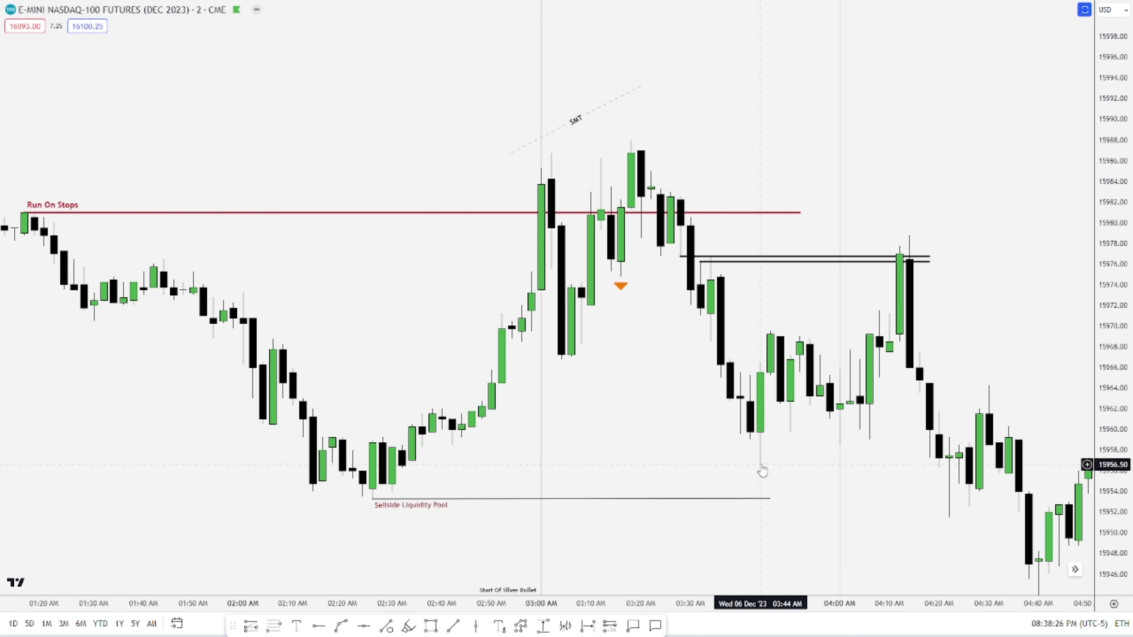
- Draw a horizontal trend line at 15956.75 from the 03:44 AM low to 04:08 AM
{"action": "left_click", "coordinate": [452, 626]}
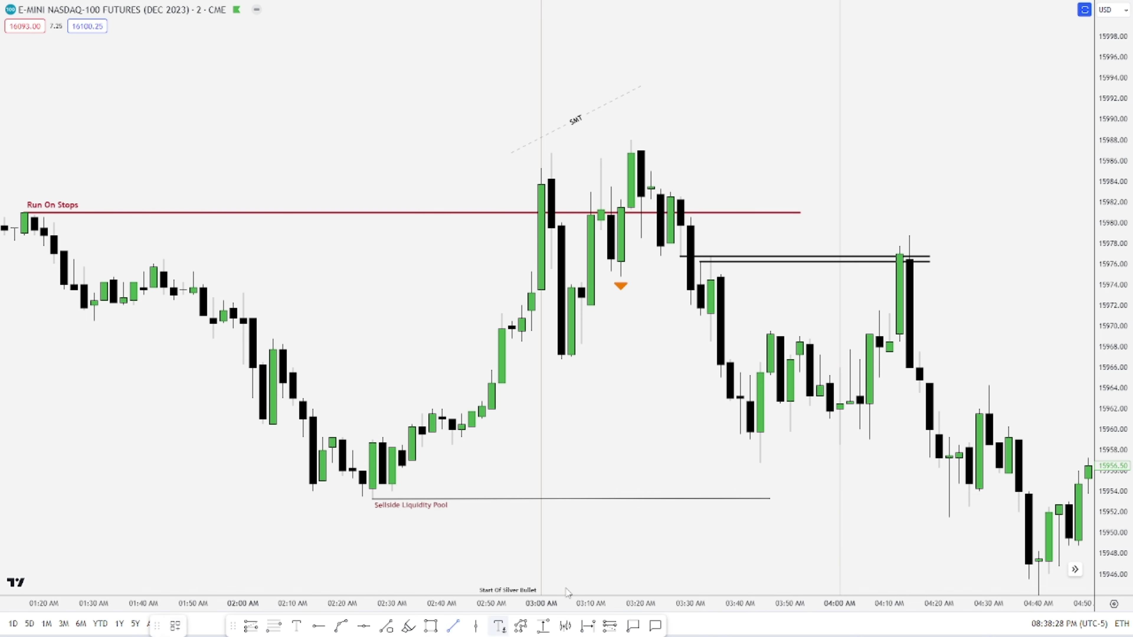
{"action": "left_click", "coordinate": [760, 463]}
{"action": "left_click", "coordinate": [879, 463]}
- Restyle the new trend line as a darker, solid black line with 2 px thickness
{"action": "double_click", "coordinate": [875, 464]}
{"action": "left_click", "coordinate": [587, 123]}
{"action": "left_click", "coordinate": [612, 145]}
{"action": "left_click", "coordinate": [550, 122]}
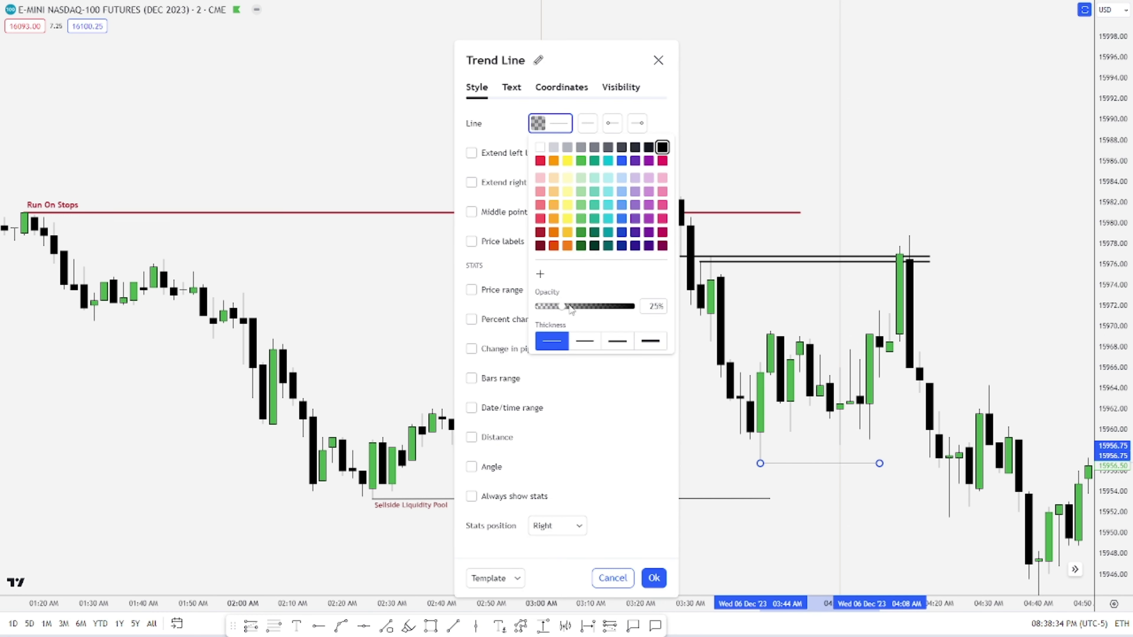
{"action": "left_click", "coordinate": [578, 341]}
{"action": "left_click", "coordinate": [712, 448]}
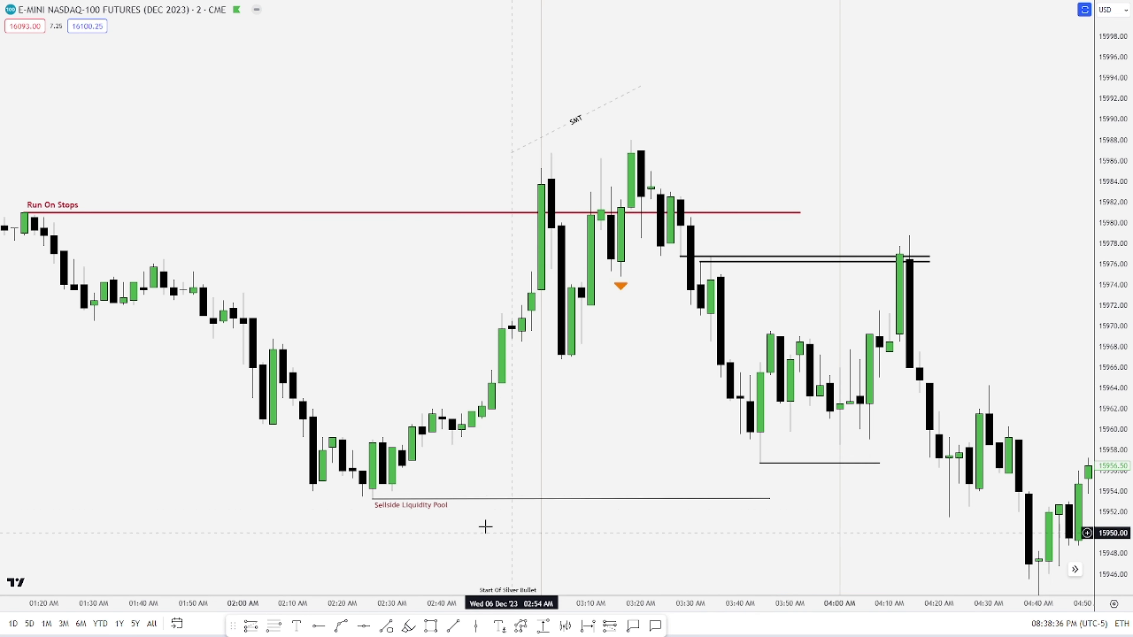
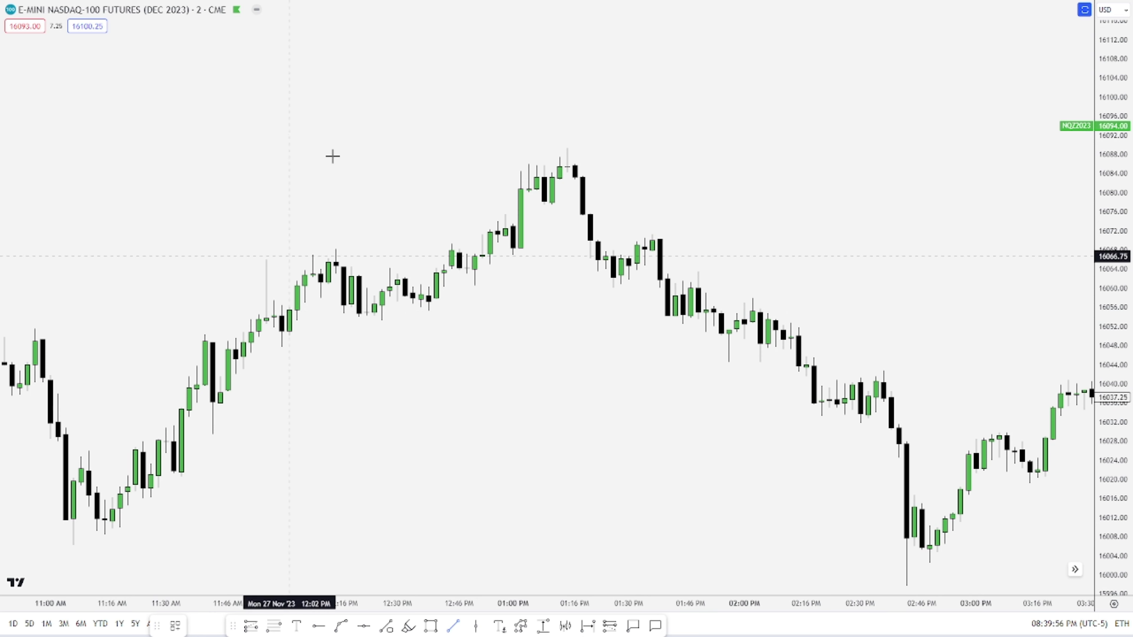
- Draw a horizontal trend line from the Nov 27 morning low at 16006.25 across to the afternoon sell-off candle
{"action": "left_click", "coordinate": [73, 545]}
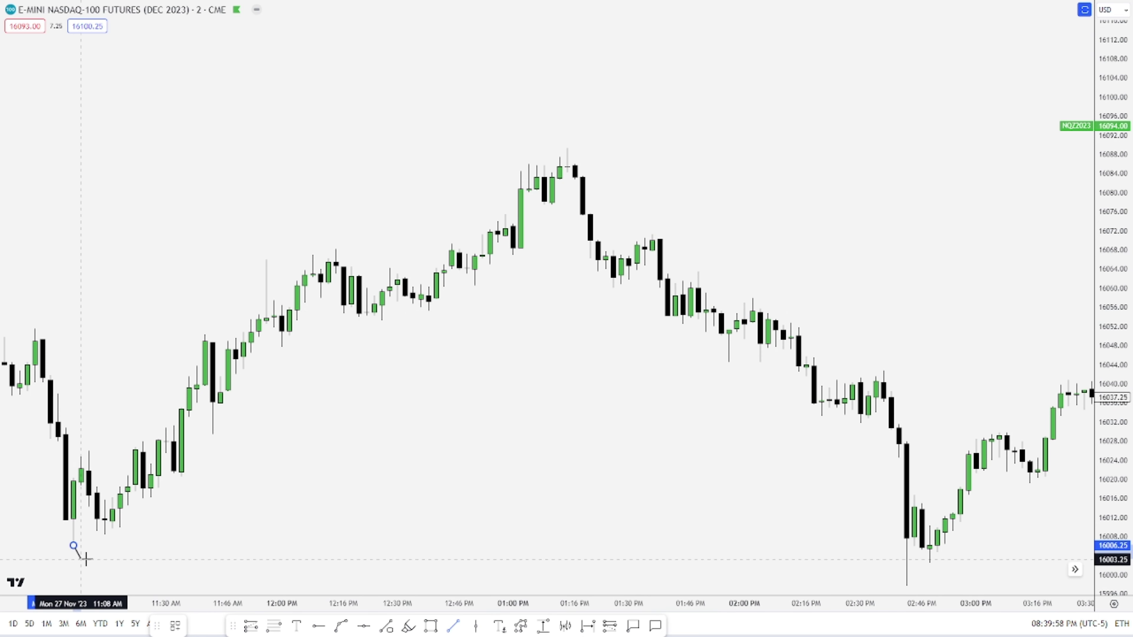
{"action": "left_click", "coordinate": [891, 576]}
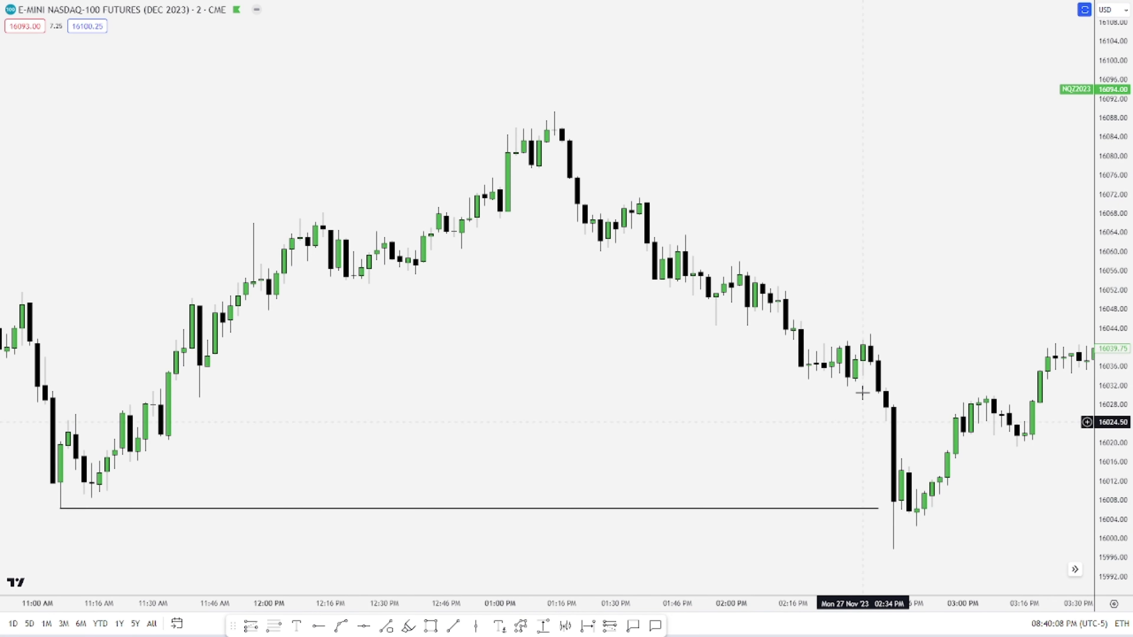
- Draw a short horizontal trend line at 16077.50 under the swing low beside the day's high, ending at 01:16 PM
{"action": "left_click_drag", "start_coordinate": [731, 399], "coordinate": [759, 427]}
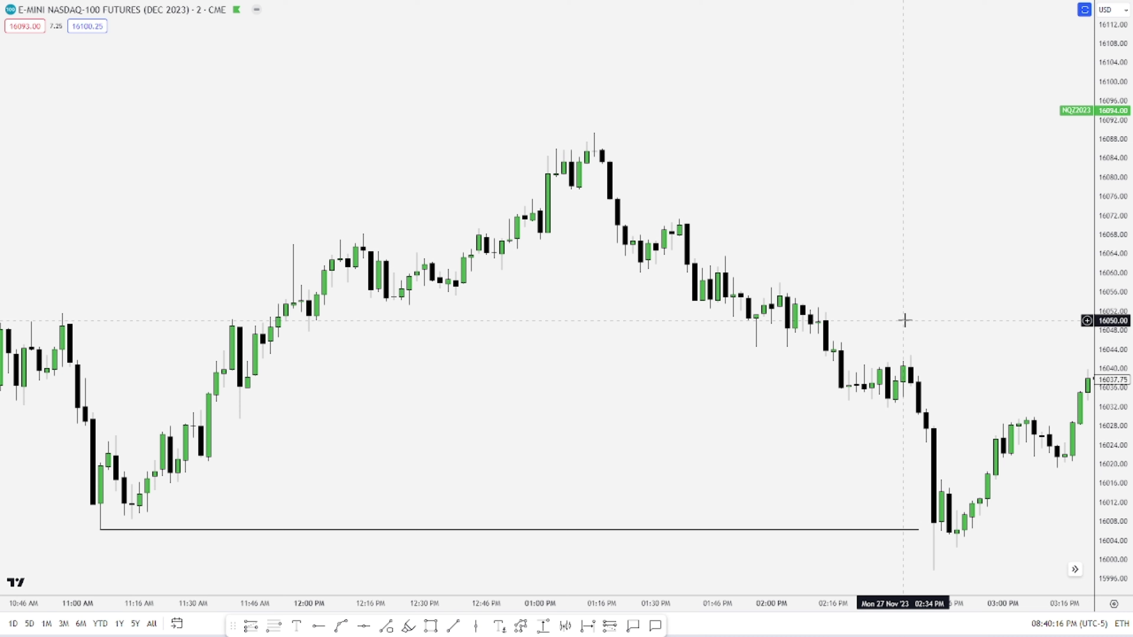
{"action": "left_click_drag", "start_coordinate": [799, 498], "coordinate": [787, 491]}
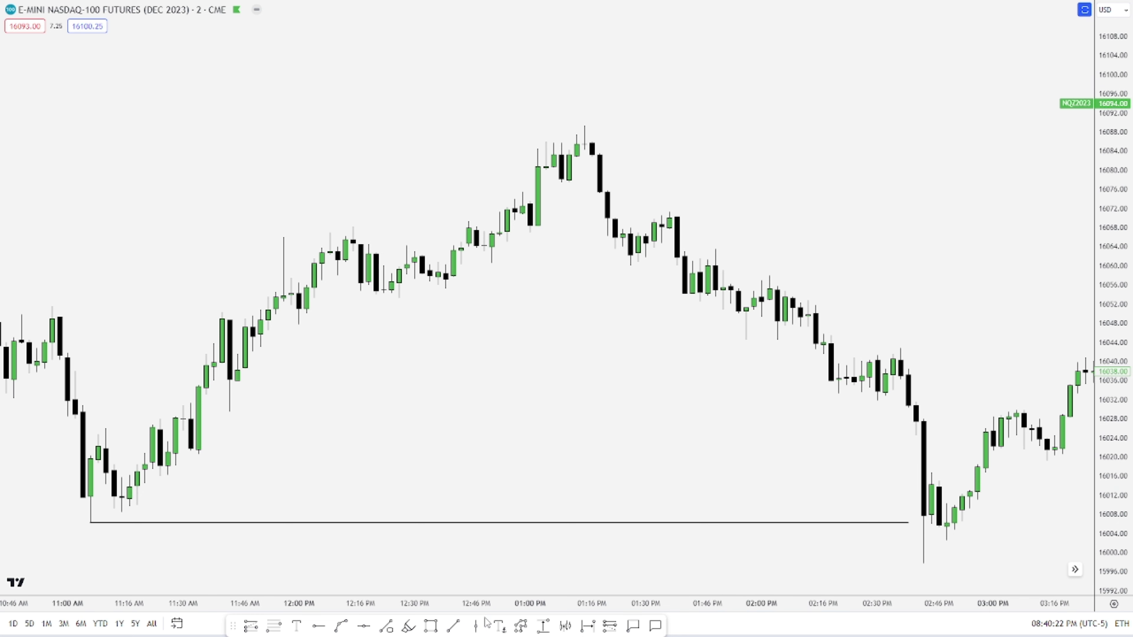
{"action": "left_click", "coordinate": [462, 624]}
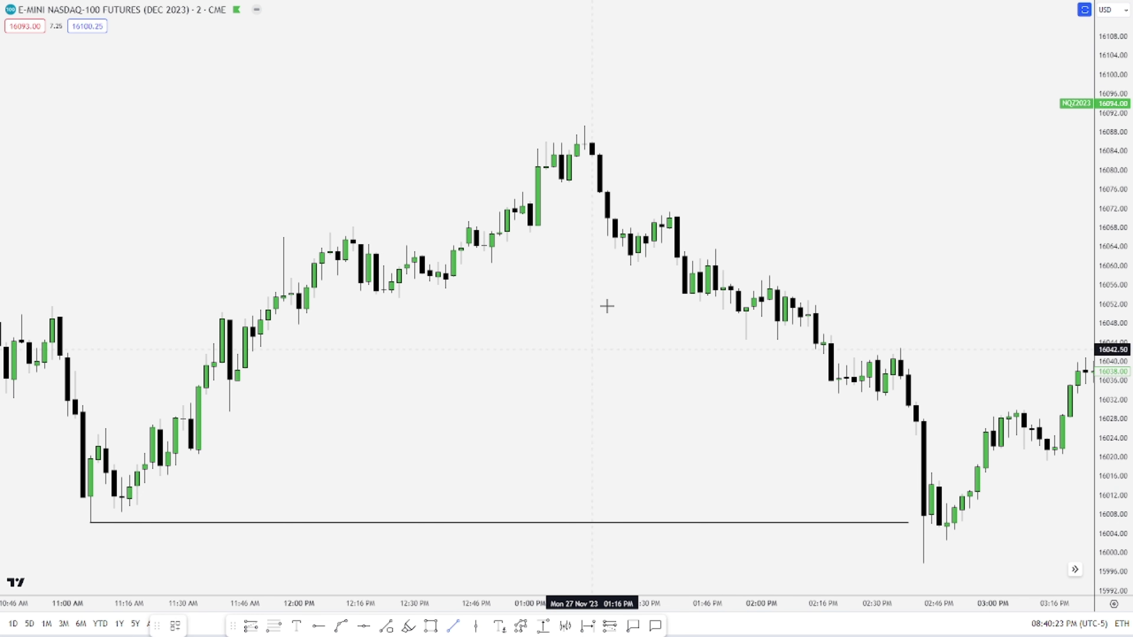
{"action": "left_click", "coordinate": [567, 195]}
{"action": "left_click", "coordinate": [592, 184]}
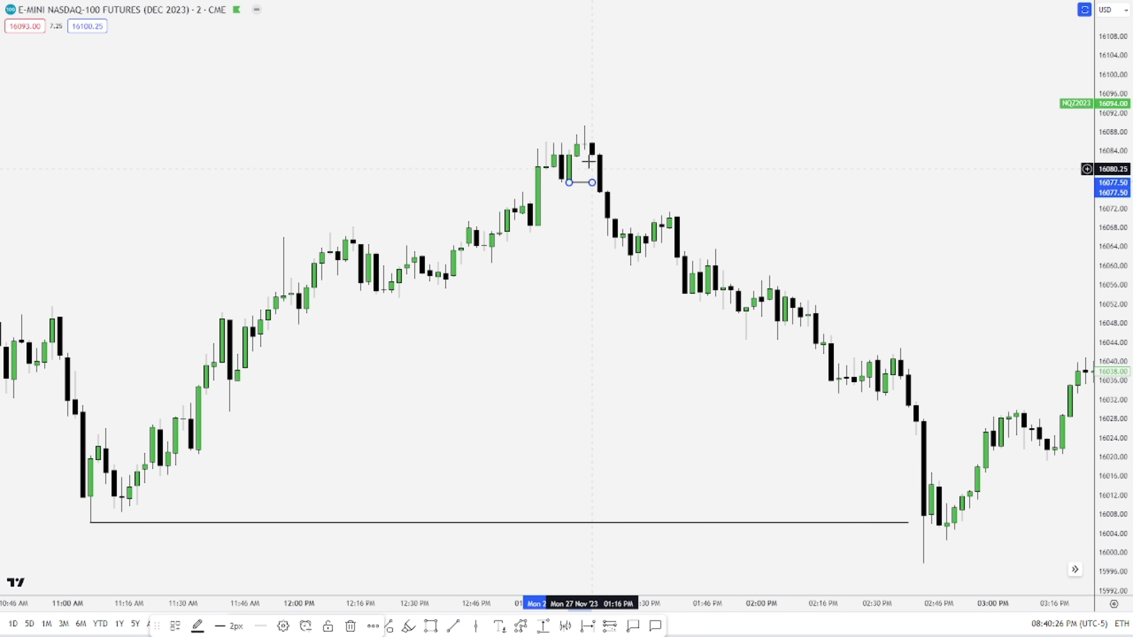
{"action": "left_click", "coordinate": [648, 145]}
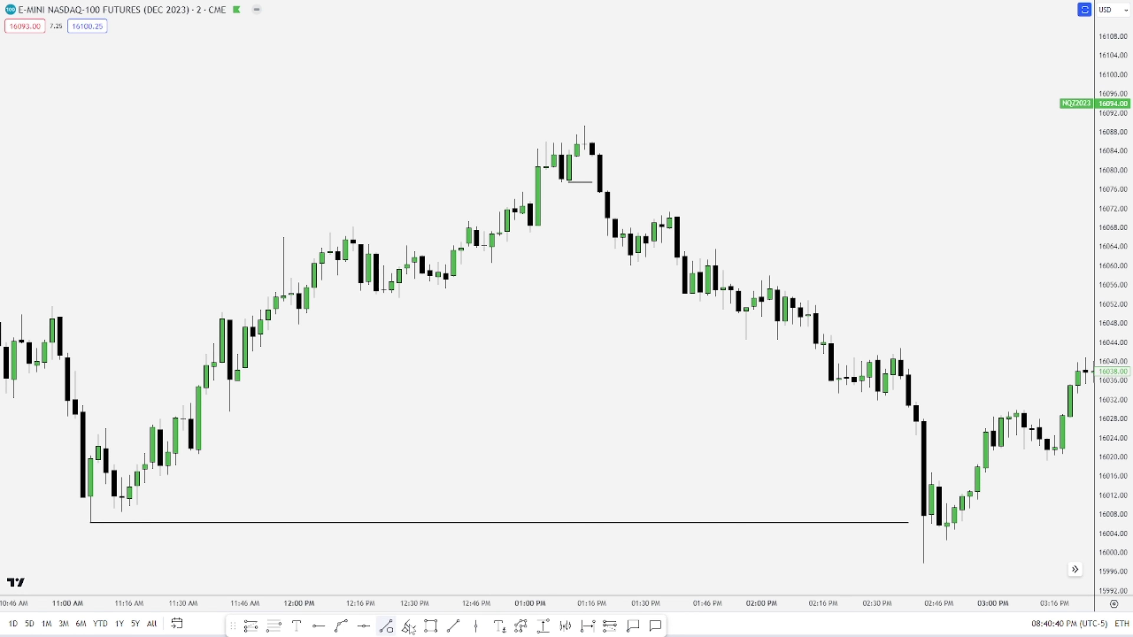
- Draw a rectangle between 16075.50 and 16067.00 from 12:58 PM to 01:46 PM and make its border fully transparent
{"action": "left_click", "coordinate": [430, 626]}
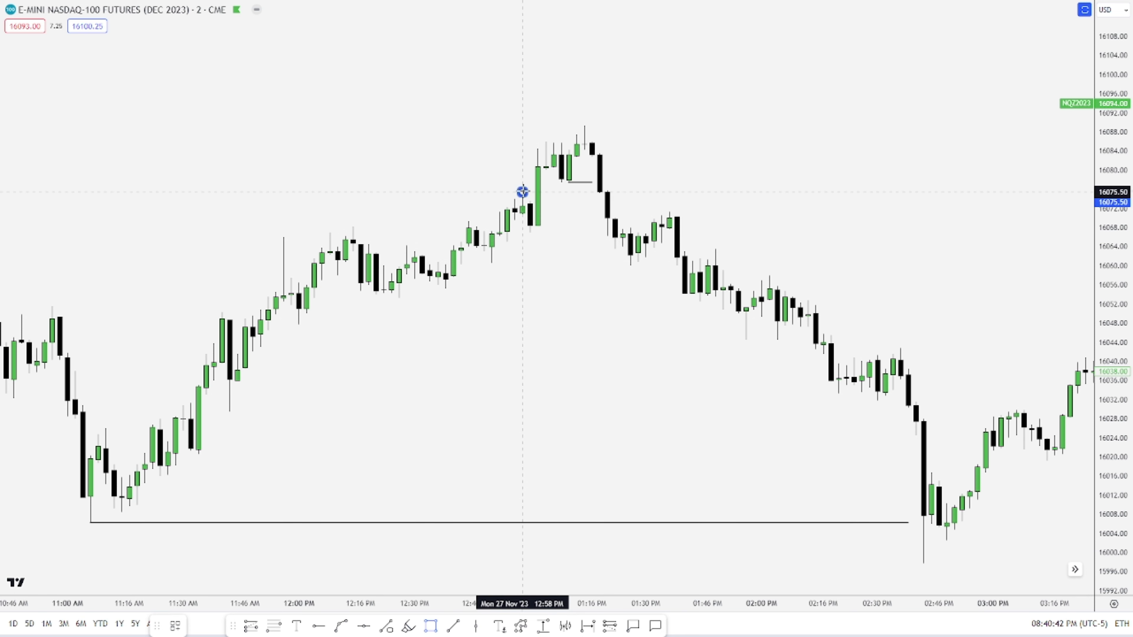
{"action": "mouse_move", "coordinate": [523, 192]}
{"action": "left_mouse_down"}
{"action": "mouse_move", "coordinate": [531, 232]}
{"action": "mouse_move", "coordinate": [708, 213]}
{"action": "left_mouse_up"}
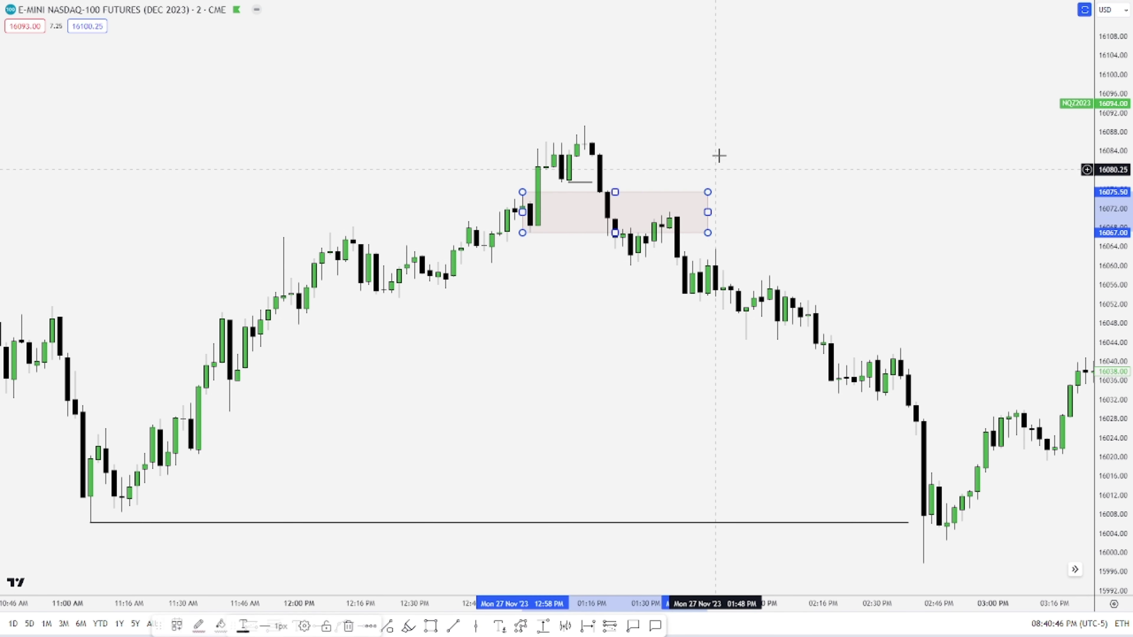
{"action": "double_click", "coordinate": [700, 213]}
{"action": "left_click", "coordinate": [551, 269]}
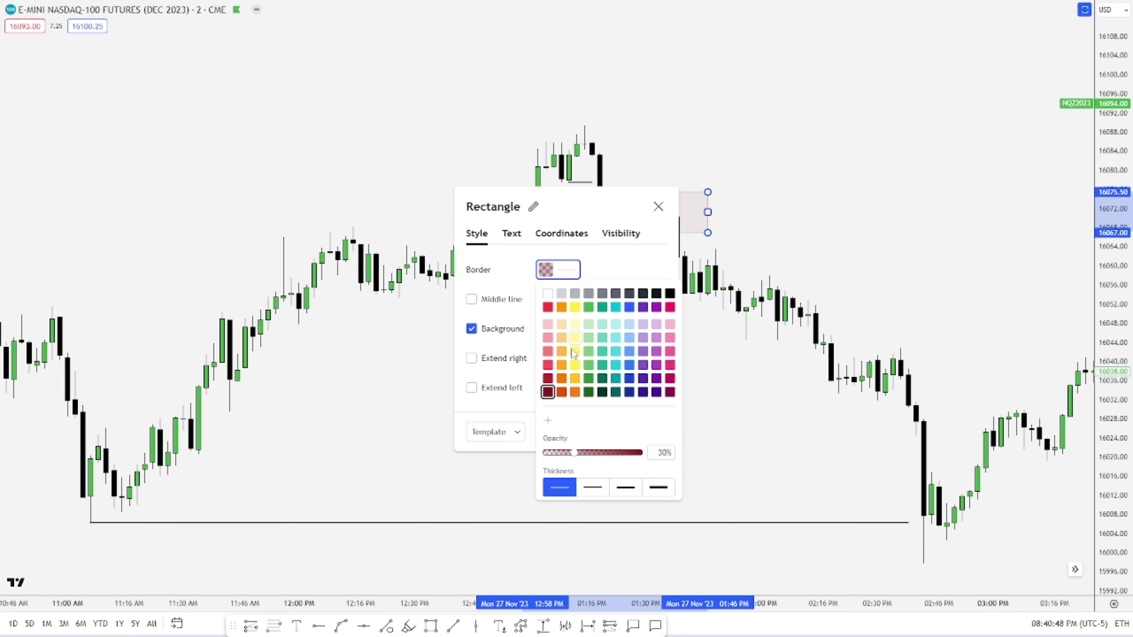
{"action": "left_click_drag", "start_coordinate": [568, 453], "coordinate": [498, 398]}
{"action": "key", "text": "Escape"}
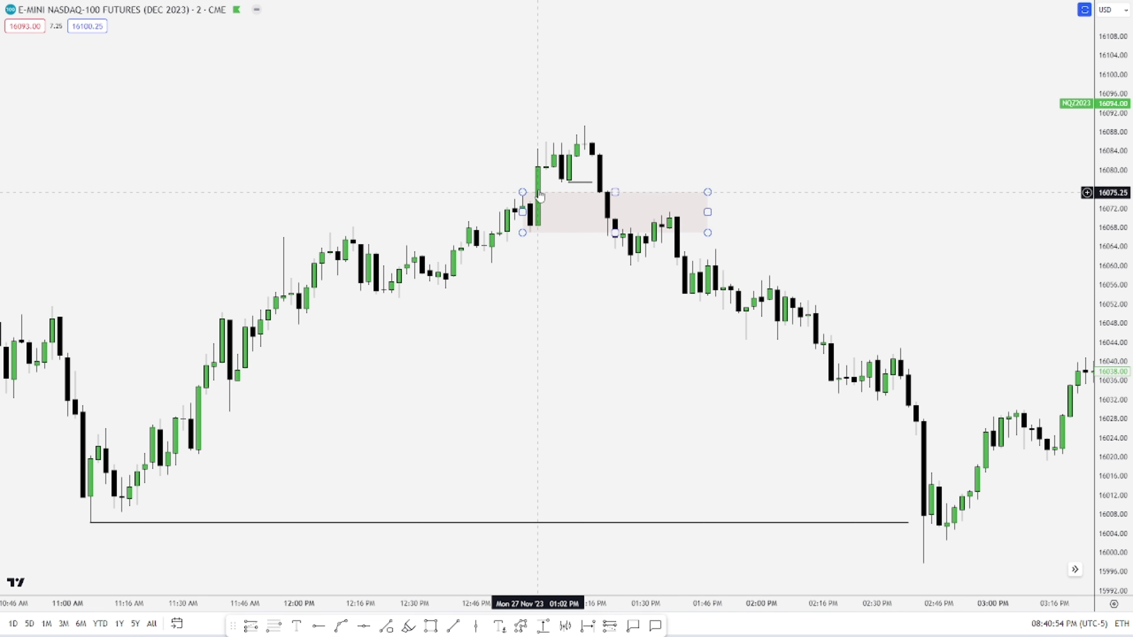
{"action": "left_click", "coordinate": [544, 176]}
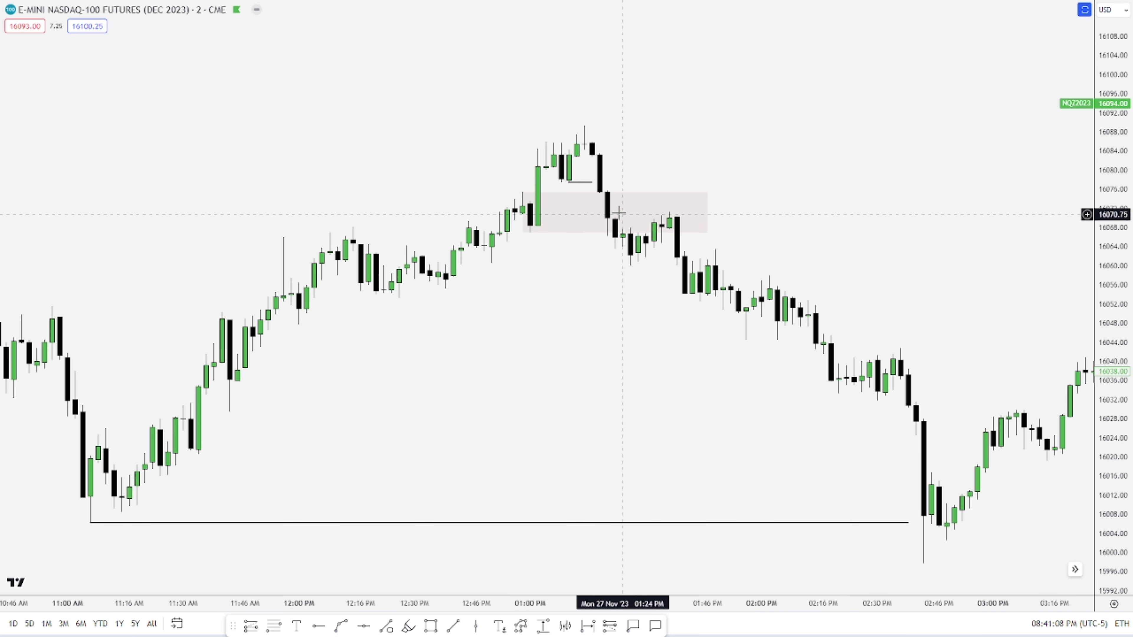
- Add a vertical line at 02:00 PM and apply the Start Of Silver Bullet template to it
{"action": "left_click_drag", "start_coordinate": [645, 323], "coordinate": [570, 570]}
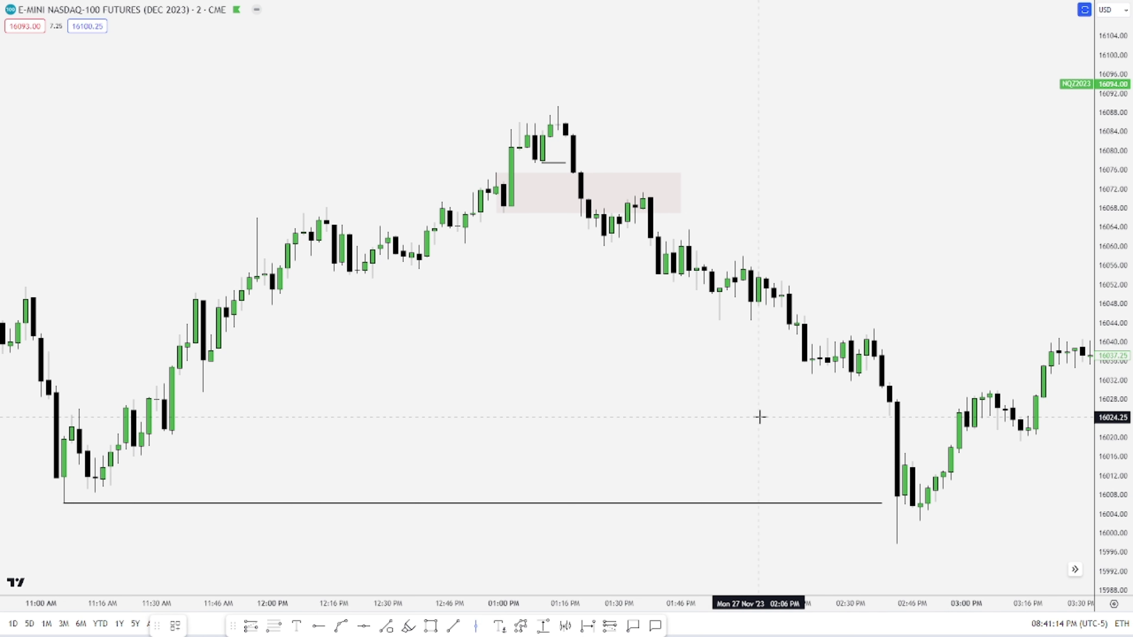
{"action": "left_click", "coordinate": [731, 415]}
{"action": "double_click", "coordinate": [735, 422]}
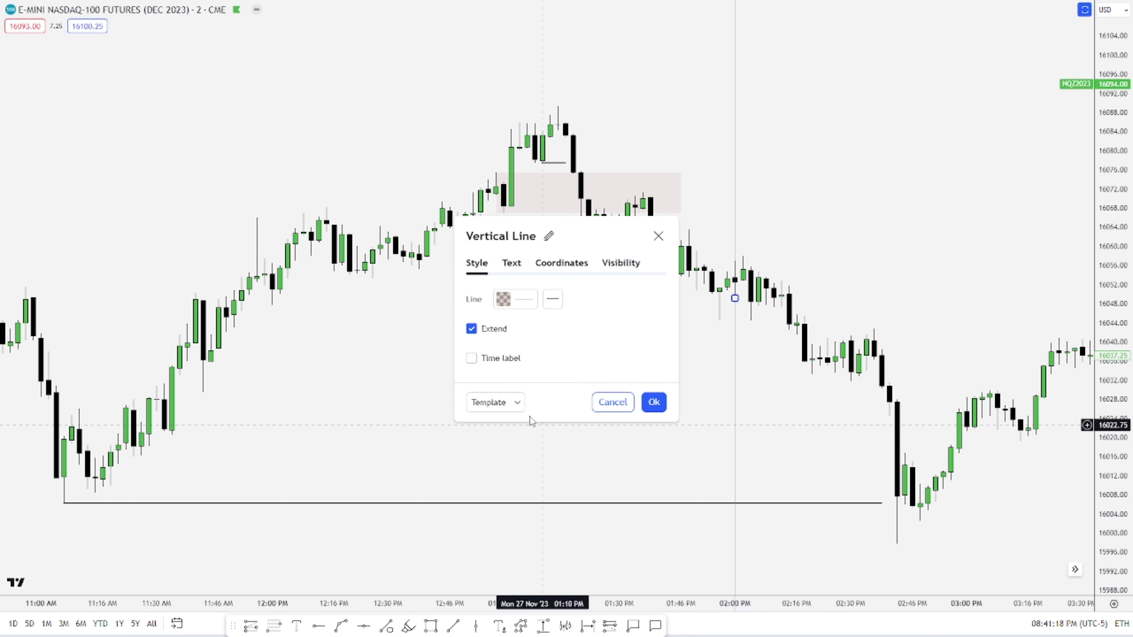
{"action": "left_click", "coordinate": [501, 402]}
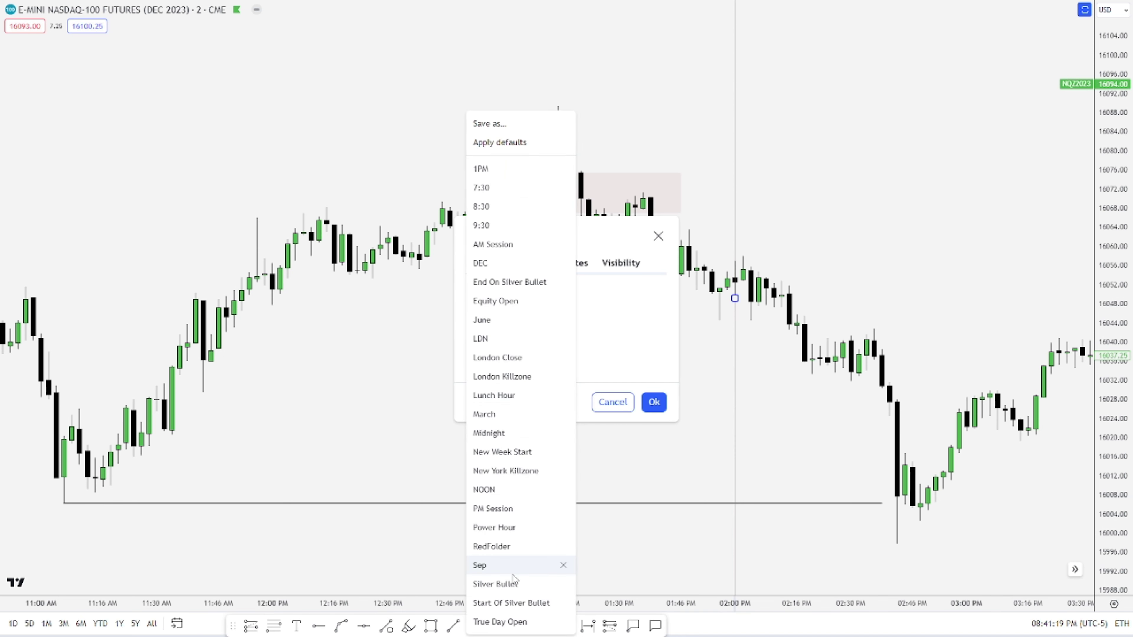
{"action": "left_click", "coordinate": [511, 603]}
{"action": "key", "text": "Return"}
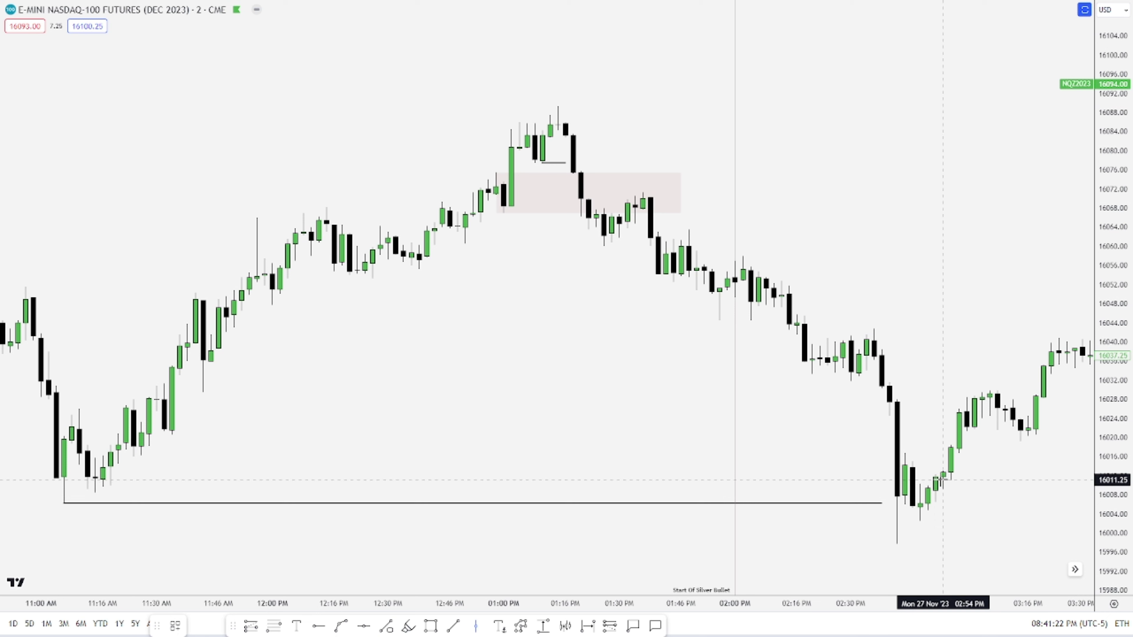
- Add a vertical line at 03:00 PM on Nov 27
{"action": "left_click", "coordinate": [965, 477]}
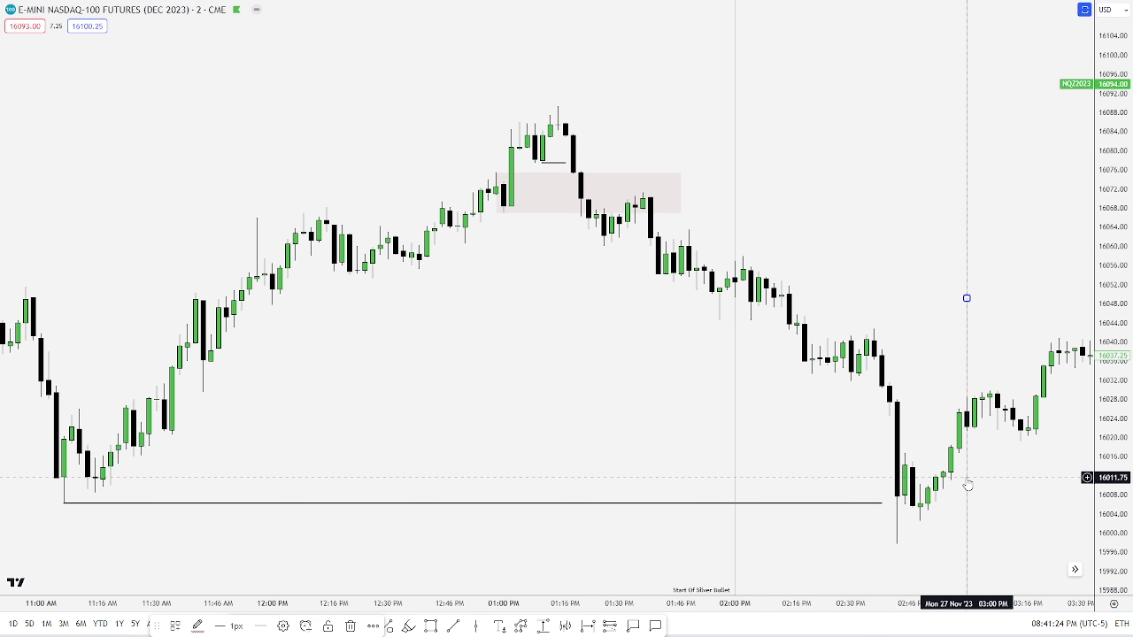
{"action": "left_click_drag", "start_coordinate": [928, 397], "coordinate": [931, 405]}
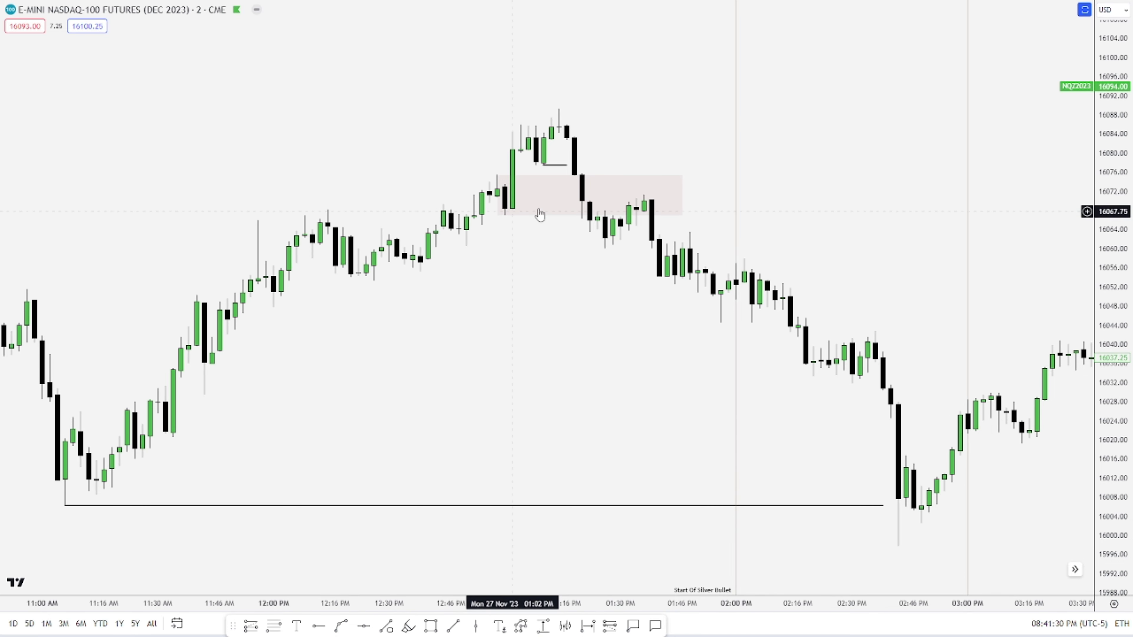
- Draw two horizontal trend lines at about 16039.50 and 16041.50, marking the gap from around 02:16 PM and both ending at 02:50 PM
{"action": "left_click_drag", "start_coordinate": [482, 342], "coordinate": [841, 370]}
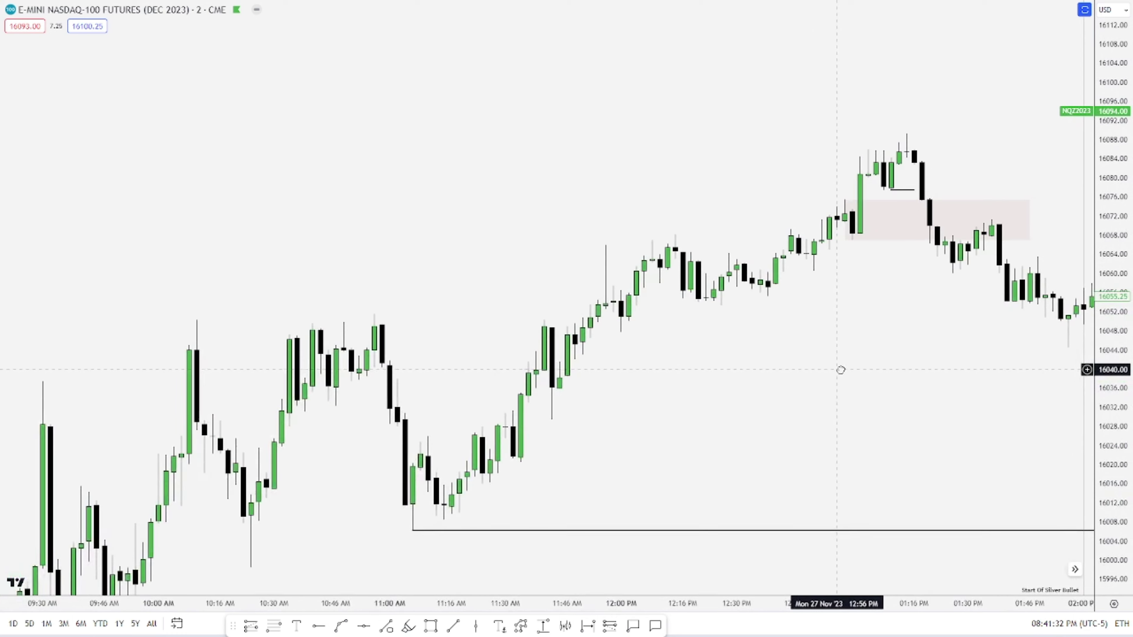
{"action": "left_click_drag", "start_coordinate": [803, 602], "coordinate": [673, 448]}
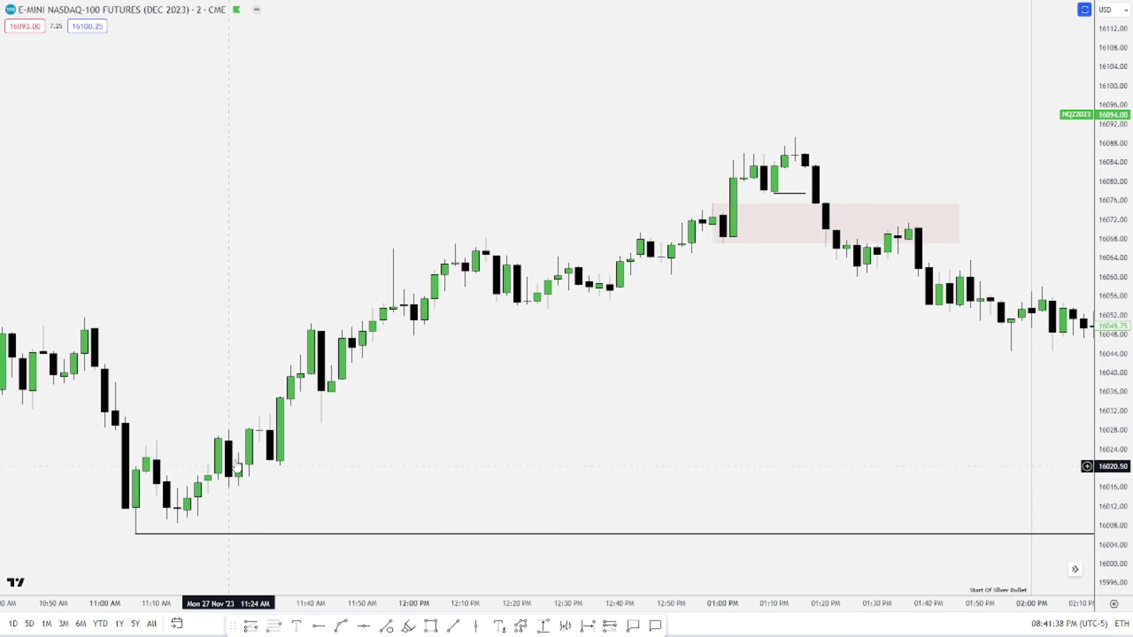
{"action": "left_click_drag", "start_coordinate": [801, 363], "coordinate": [533, 324]}
{"action": "scroll", "coordinate": [597, 572], "scroll_direction": "down", "scroll_amount": 3}
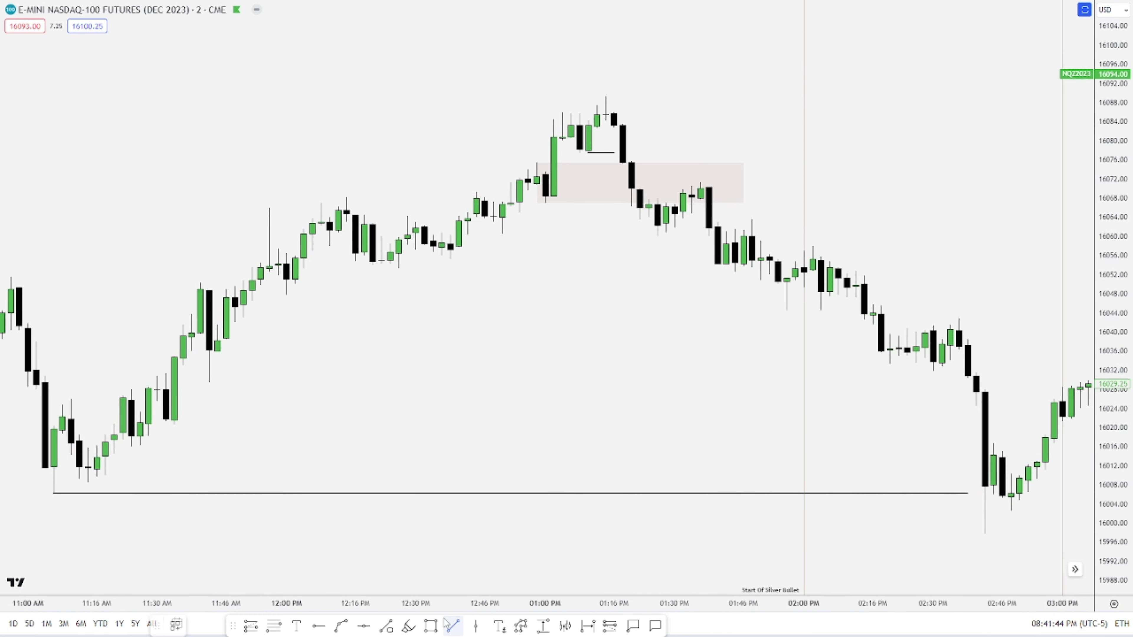
{"action": "left_click", "coordinate": [890, 334]}
{"action": "left_click", "coordinate": [1019, 333]}
{"action": "left_click_drag", "start_coordinate": [925, 328], "coordinate": [873, 328]}
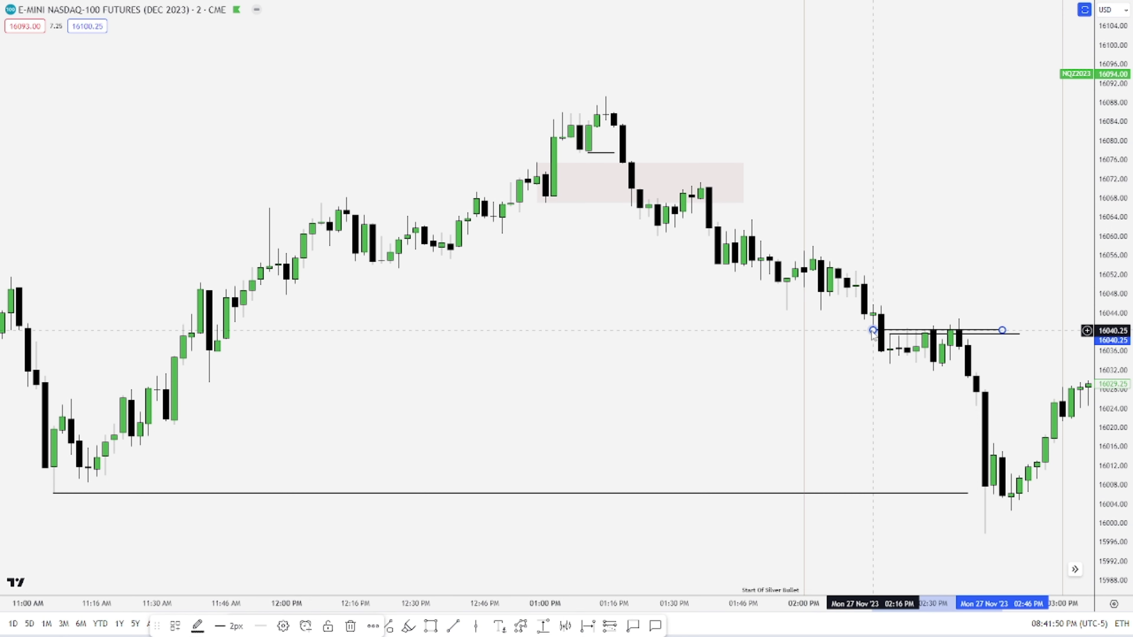
{"action": "left_click", "coordinate": [879, 337]}
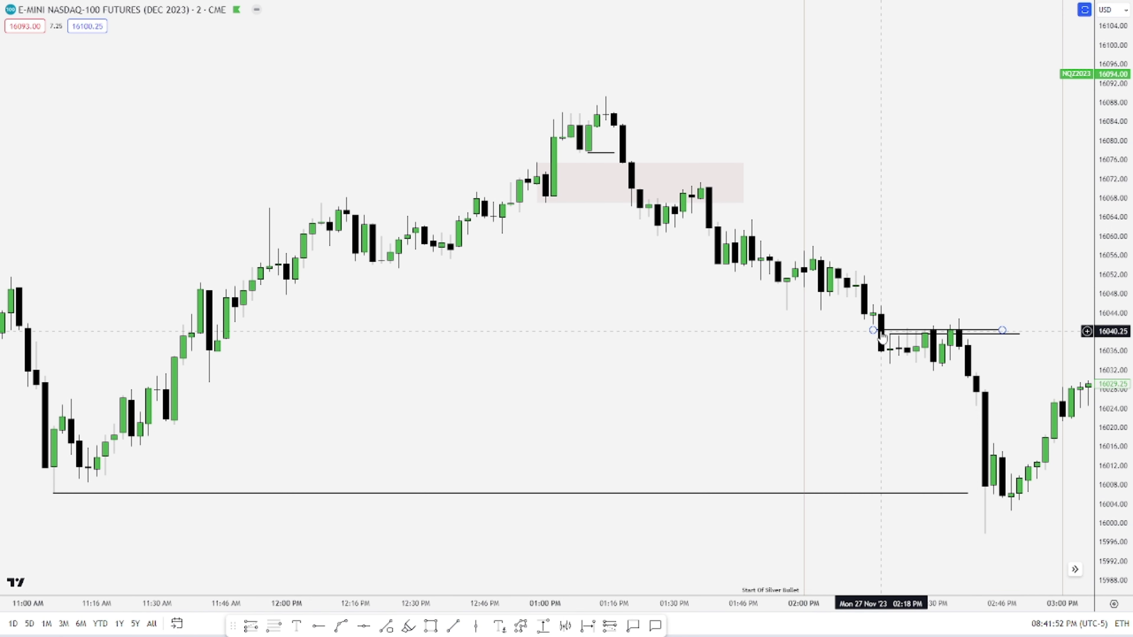
{"action": "left_click_drag", "start_coordinate": [875, 333], "coordinate": [892, 327]}
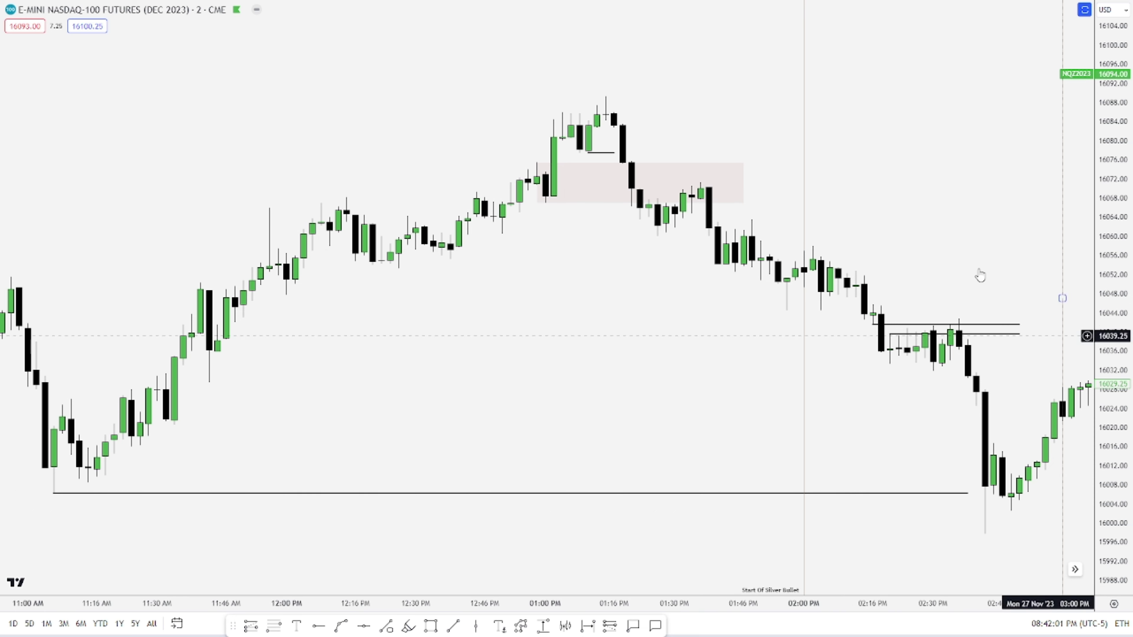
{"action": "left_click", "coordinate": [896, 333]}
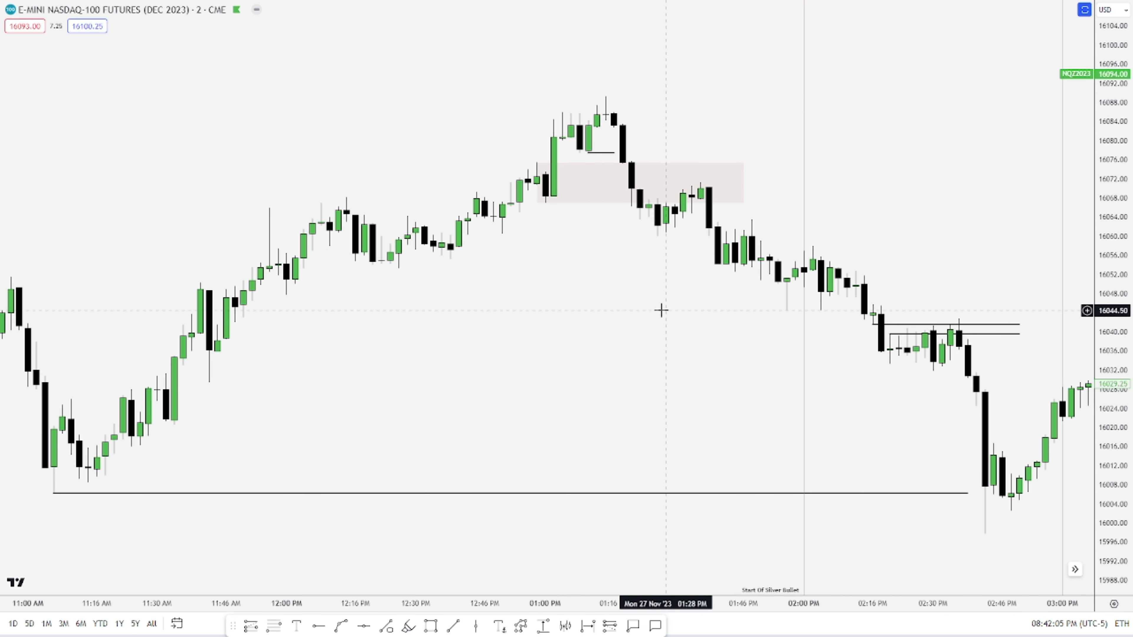
- Draw a horizontal trend line at 16036.25 from the 11:42 AM candle across to about 02:48 PM
{"action": "left_click_drag", "start_coordinate": [662, 309], "coordinate": [662, 325]}
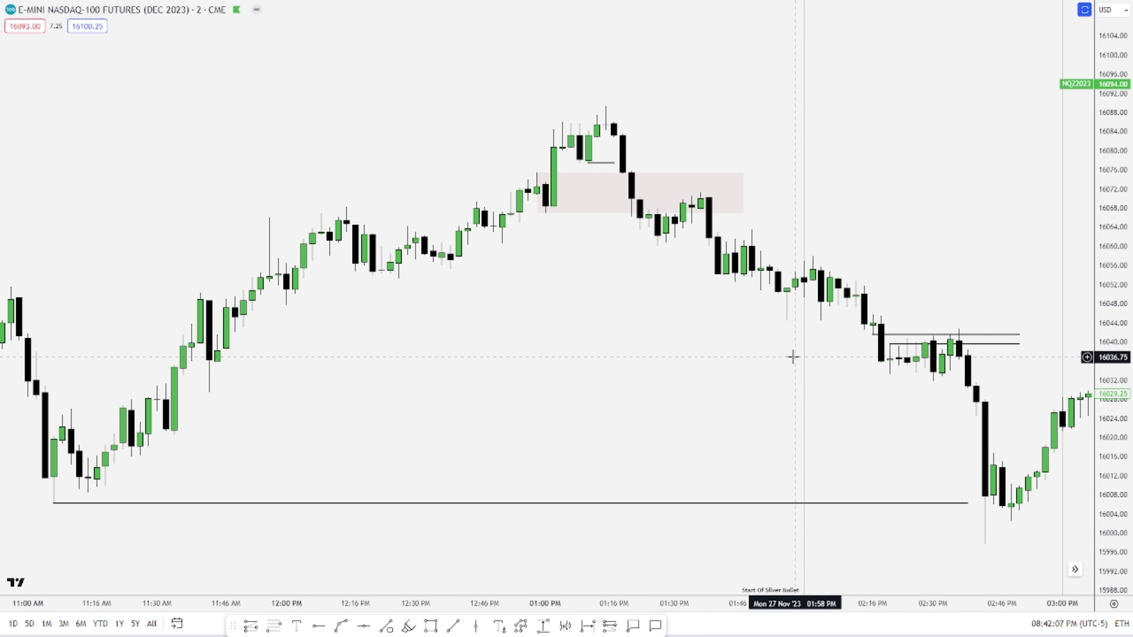
{"action": "left_click", "coordinate": [455, 625]}
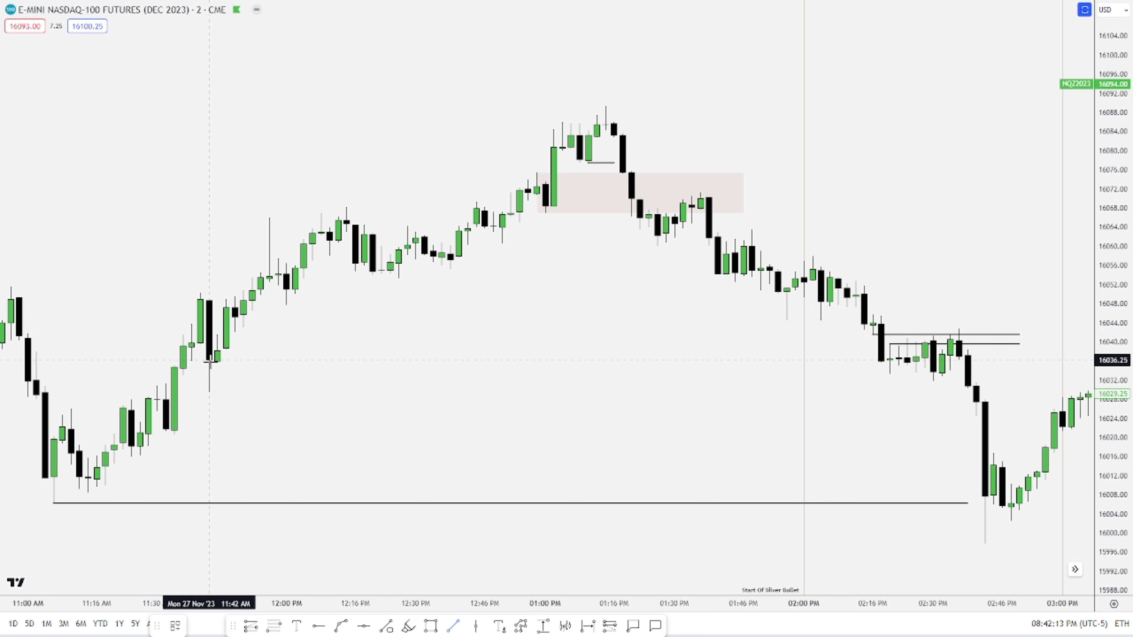
{"action": "left_click", "coordinate": [209, 360]}
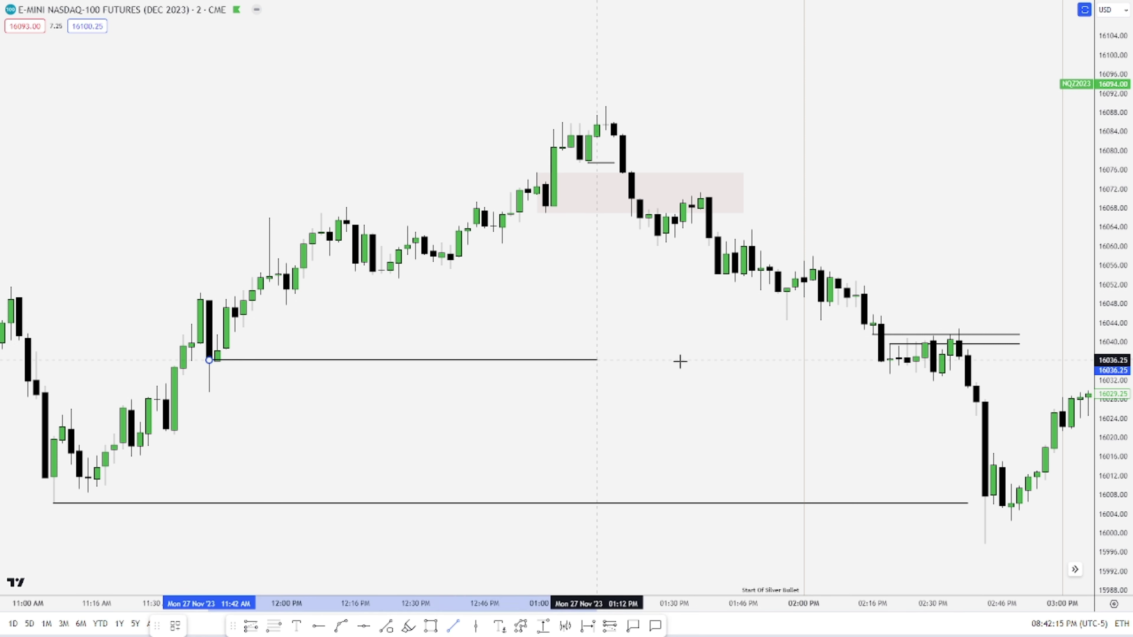
{"action": "left_click", "coordinate": [1011, 365]}
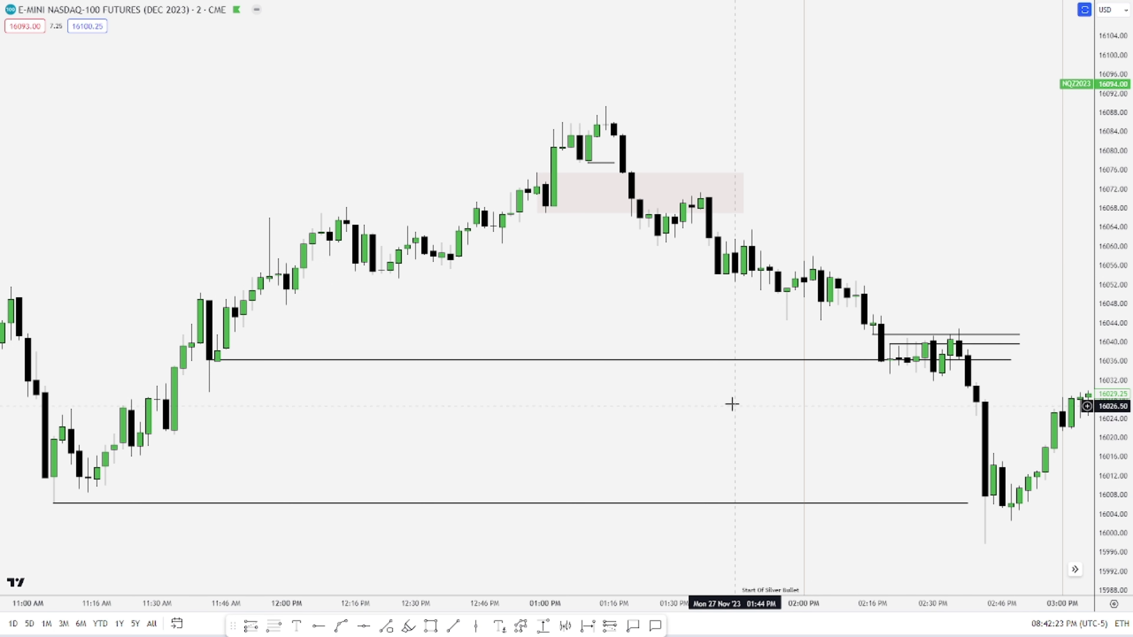
- Draw a horizontal trend line at about 16056.50 from 12:16 PM to 02:20 PM
{"action": "left_click", "coordinate": [459, 625]}
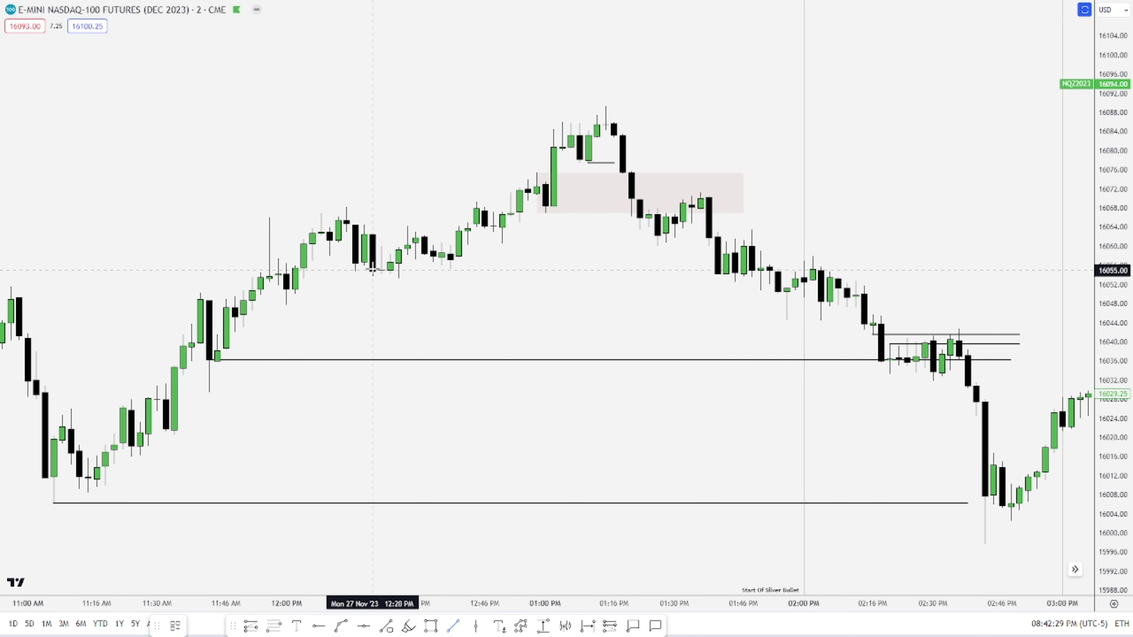
{"action": "left_click_drag", "start_coordinate": [355, 264], "coordinate": [890, 264]}
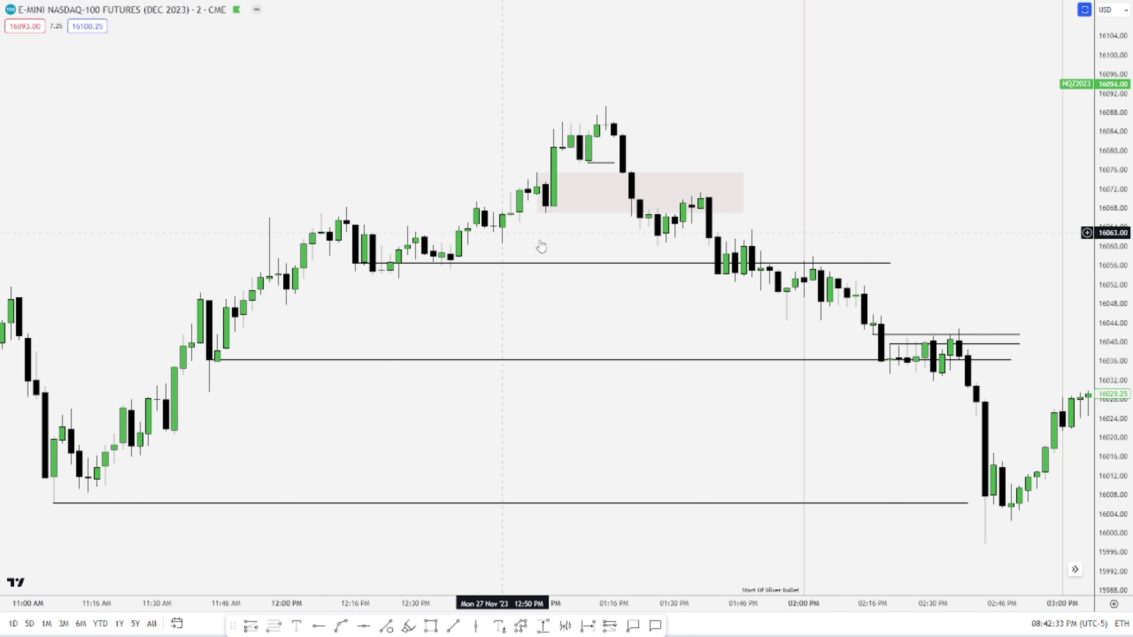
{"action": "left_click", "coordinate": [901, 420]}
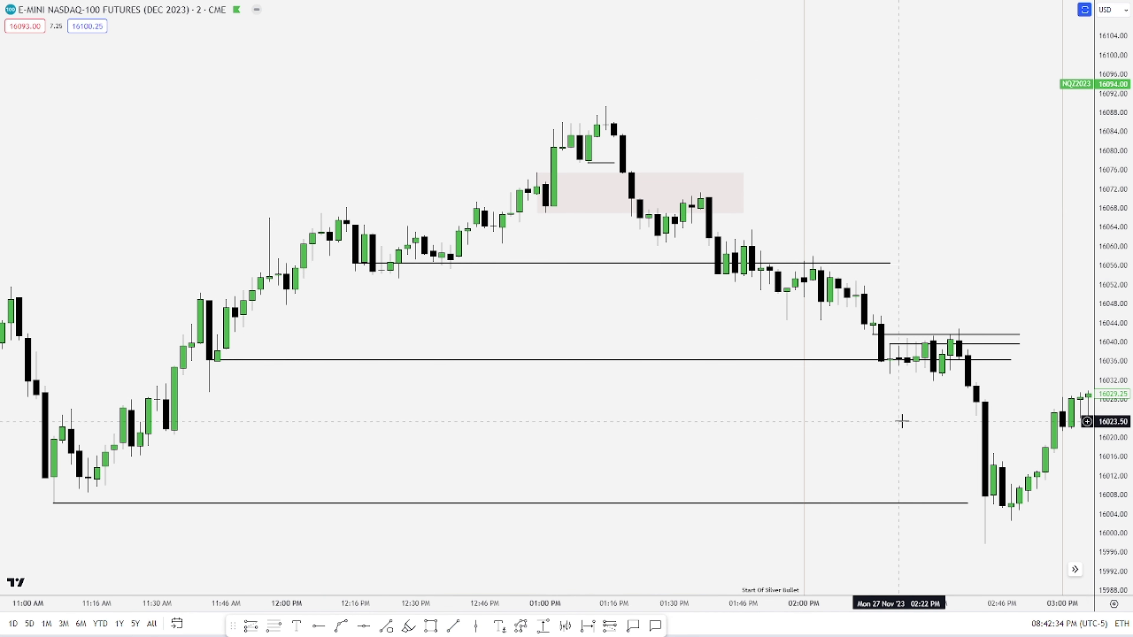
- Delete the two long horizontal trend lines starting at 11:42 AM and 12:16 PM
{"action": "left_click", "coordinate": [640, 363]}
{"action": "key", "text": "Delete"}
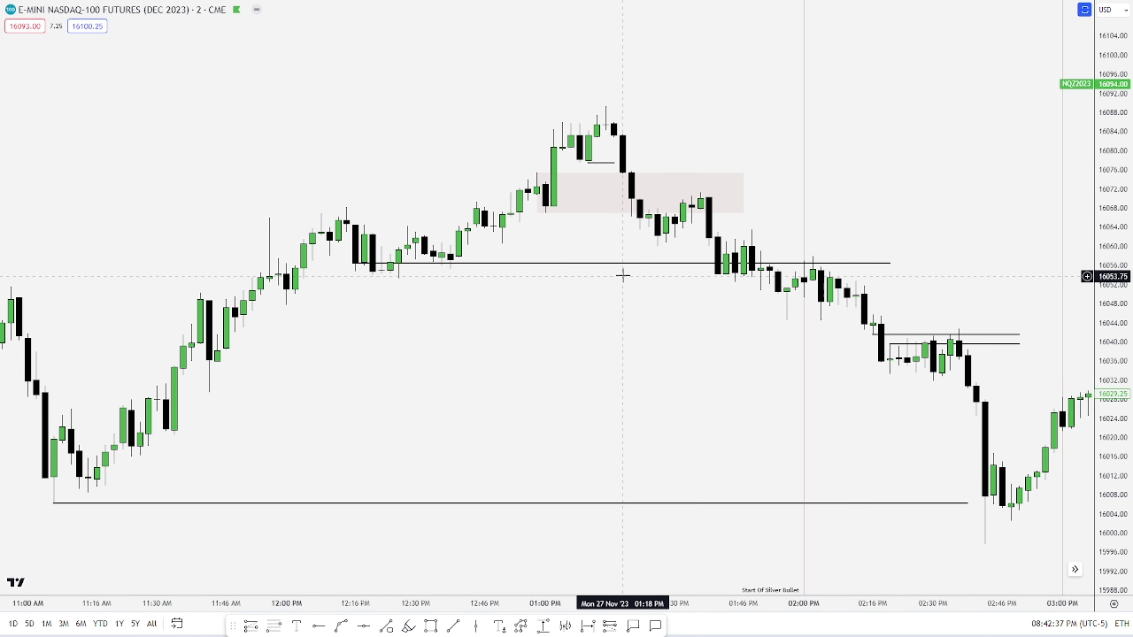
{"action": "left_click", "coordinate": [620, 264]}
{"action": "key", "text": "Delete"}
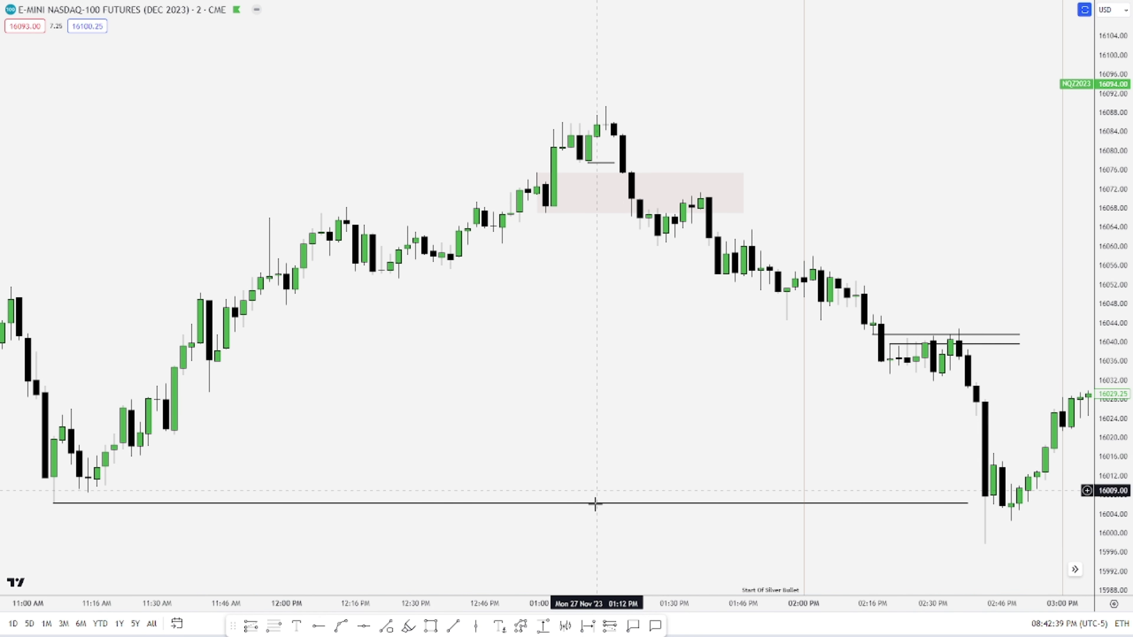
{"action": "left_click_drag", "start_coordinate": [615, 458], "coordinate": [600, 460]}
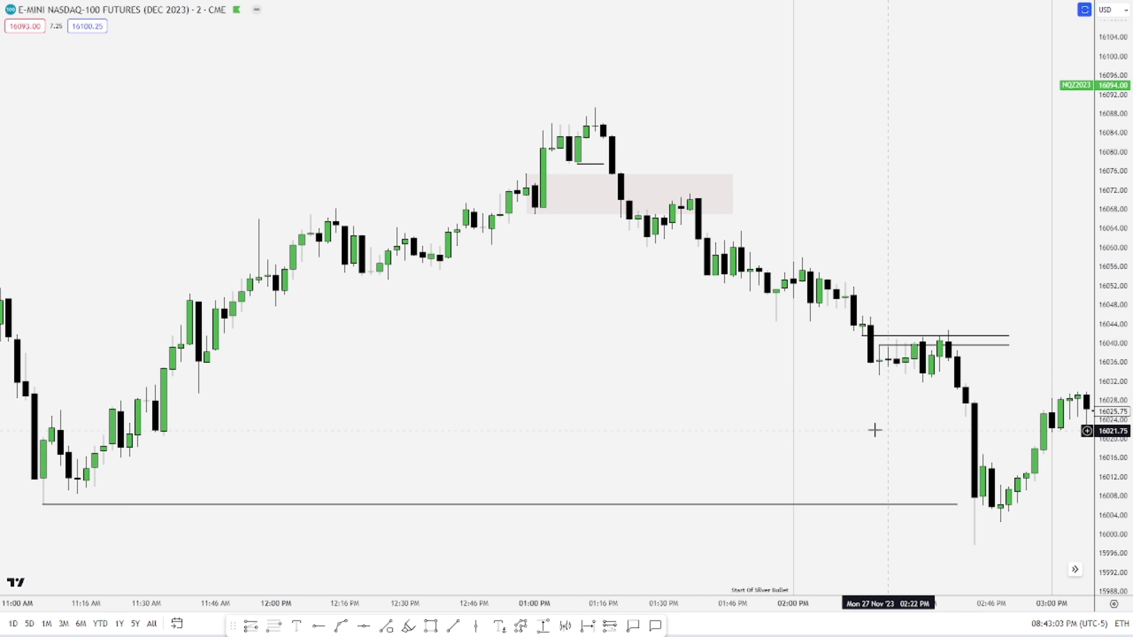
{"action": "left_click_drag", "start_coordinate": [875, 430], "coordinate": [863, 429]}
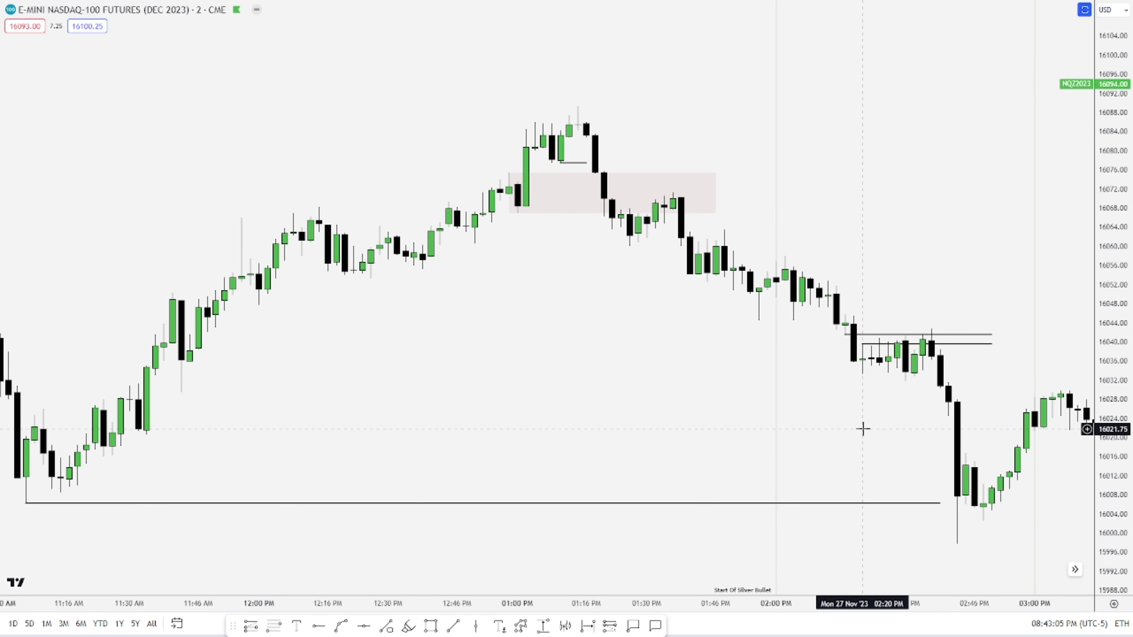